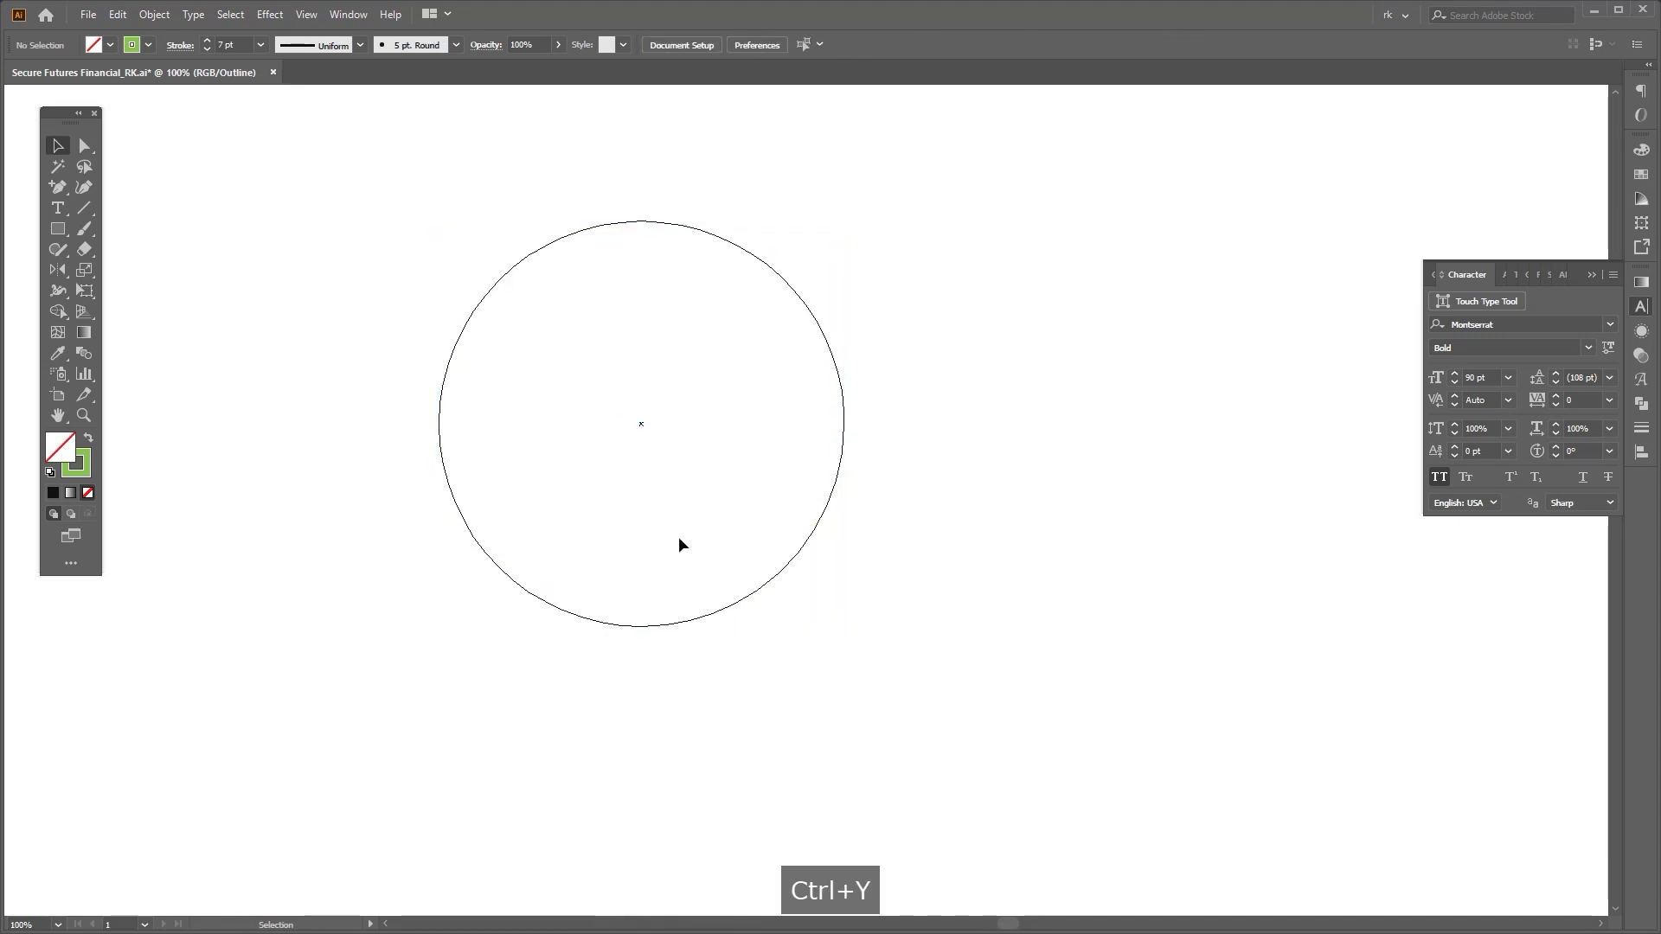
Duplicate the circle horizontally so the copy overlaps the original at the same height.
{"action": "left_click_drag", "start_coordinate": [479, 532], "coordinate": [607, 539]}
{"action": "key", "text": "ctrl+z"}
{"action": "left_click_drag", "start_coordinate": [451, 488], "coordinate": [571, 493]}
{"action": "left_click", "coordinate": [553, 475]}
{"action": "left_click_drag", "start_coordinate": [445, 472], "coordinate": [651, 481]}
{"action": "scroll", "coordinate": [779, 597], "scroll_direction": "up", "scroll_amount": 5}
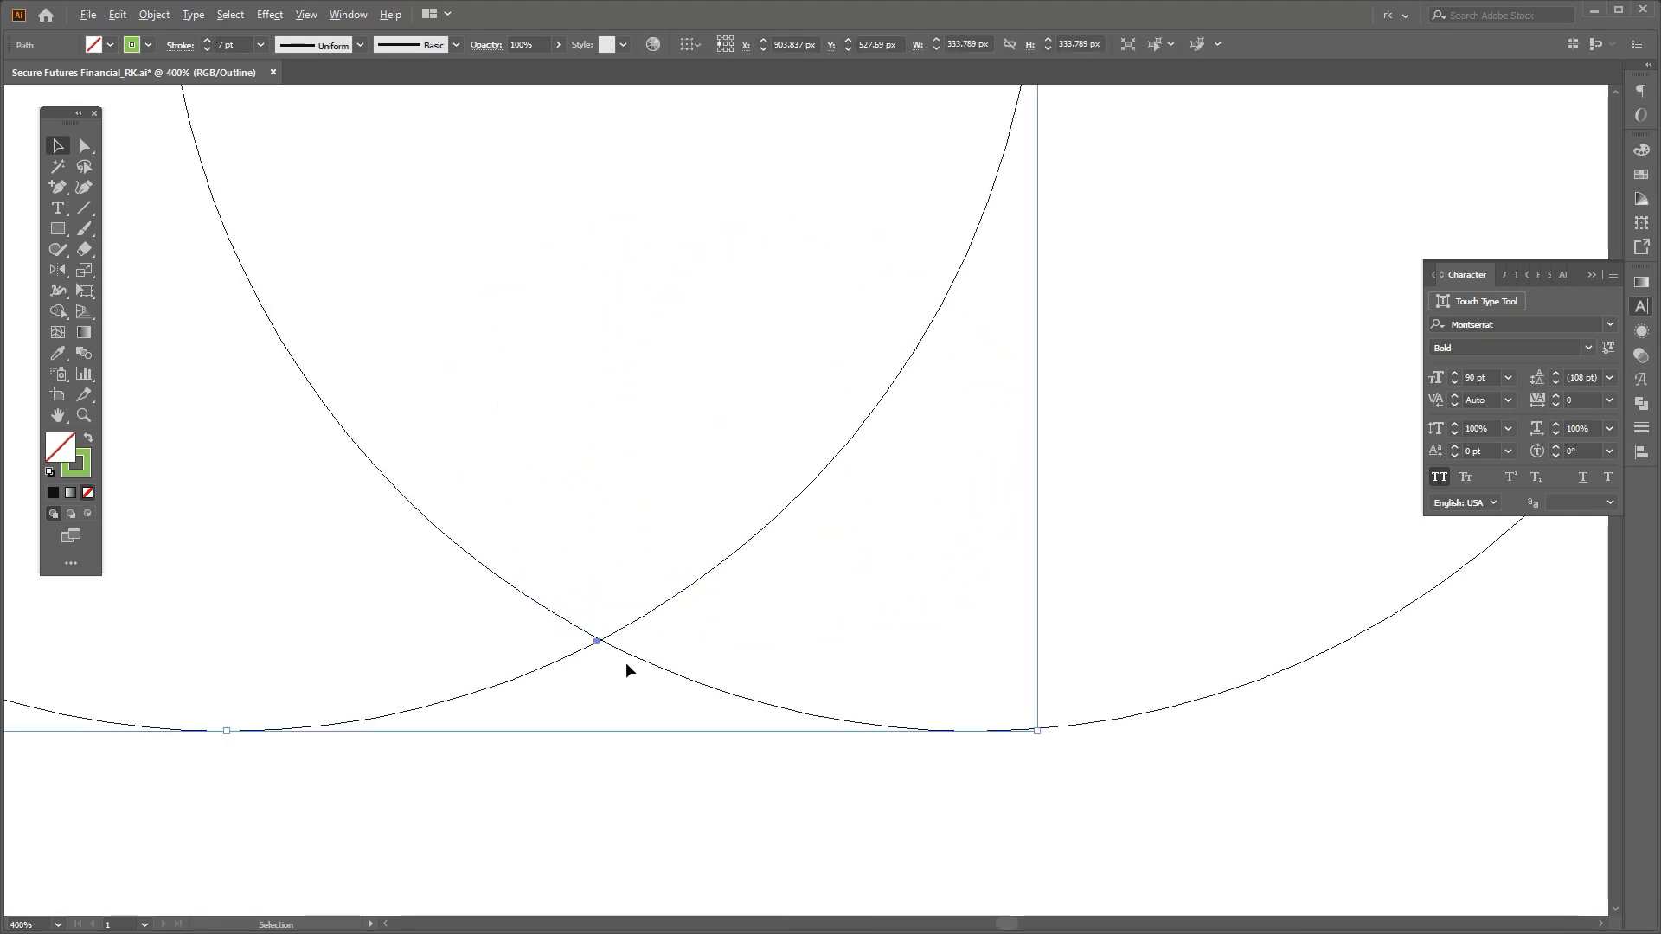
Fine-position the two overlapping circles at their lower crossing point in outline view, and return to the colour preview.
{"action": "scroll", "coordinate": [626, 663], "scroll_direction": "up", "scroll_amount": 5}
{"action": "left_click", "coordinate": [589, 561]}
{"action": "left_click_drag", "start_coordinate": [573, 537], "coordinate": [530, 534]}
{"action": "left_click_drag", "start_coordinate": [599, 528], "coordinate": [561, 481]}
{"action": "scroll", "coordinate": [696, 527], "scroll_direction": "down", "scroll_amount": 11}
{"action": "left_click_drag", "start_coordinate": [877, 469], "coordinate": [869, 509]}
{"action": "left_click", "coordinate": [822, 597]}
{"action": "scroll", "coordinate": [822, 597], "scroll_direction": "up", "scroll_amount": 2}
{"action": "left_click_drag", "start_coordinate": [768, 602], "coordinate": [773, 475]}
{"action": "left_click", "coordinate": [787, 463]}
{"action": "key", "text": "ctrl+y"}
{"action": "left_click", "coordinate": [910, 381]}
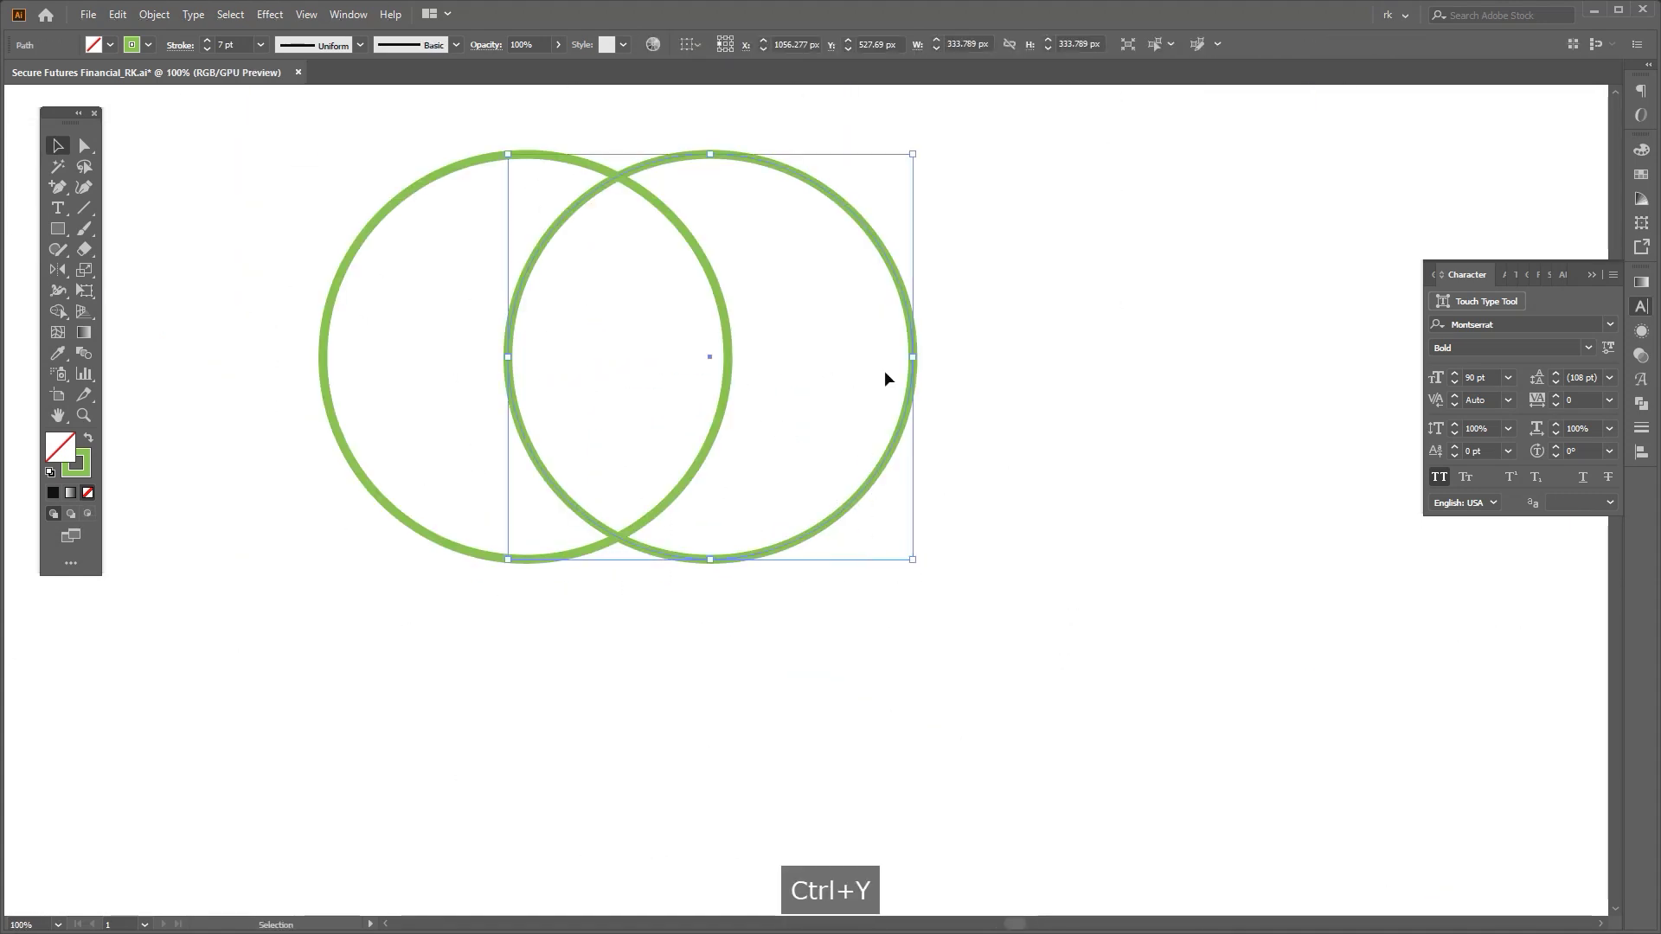
Duplicate the right circle downward so the third circle overlaps both upper circles and is centred between them.
{"action": "left_click_drag", "start_coordinate": [895, 270], "coordinate": [808, 445]}
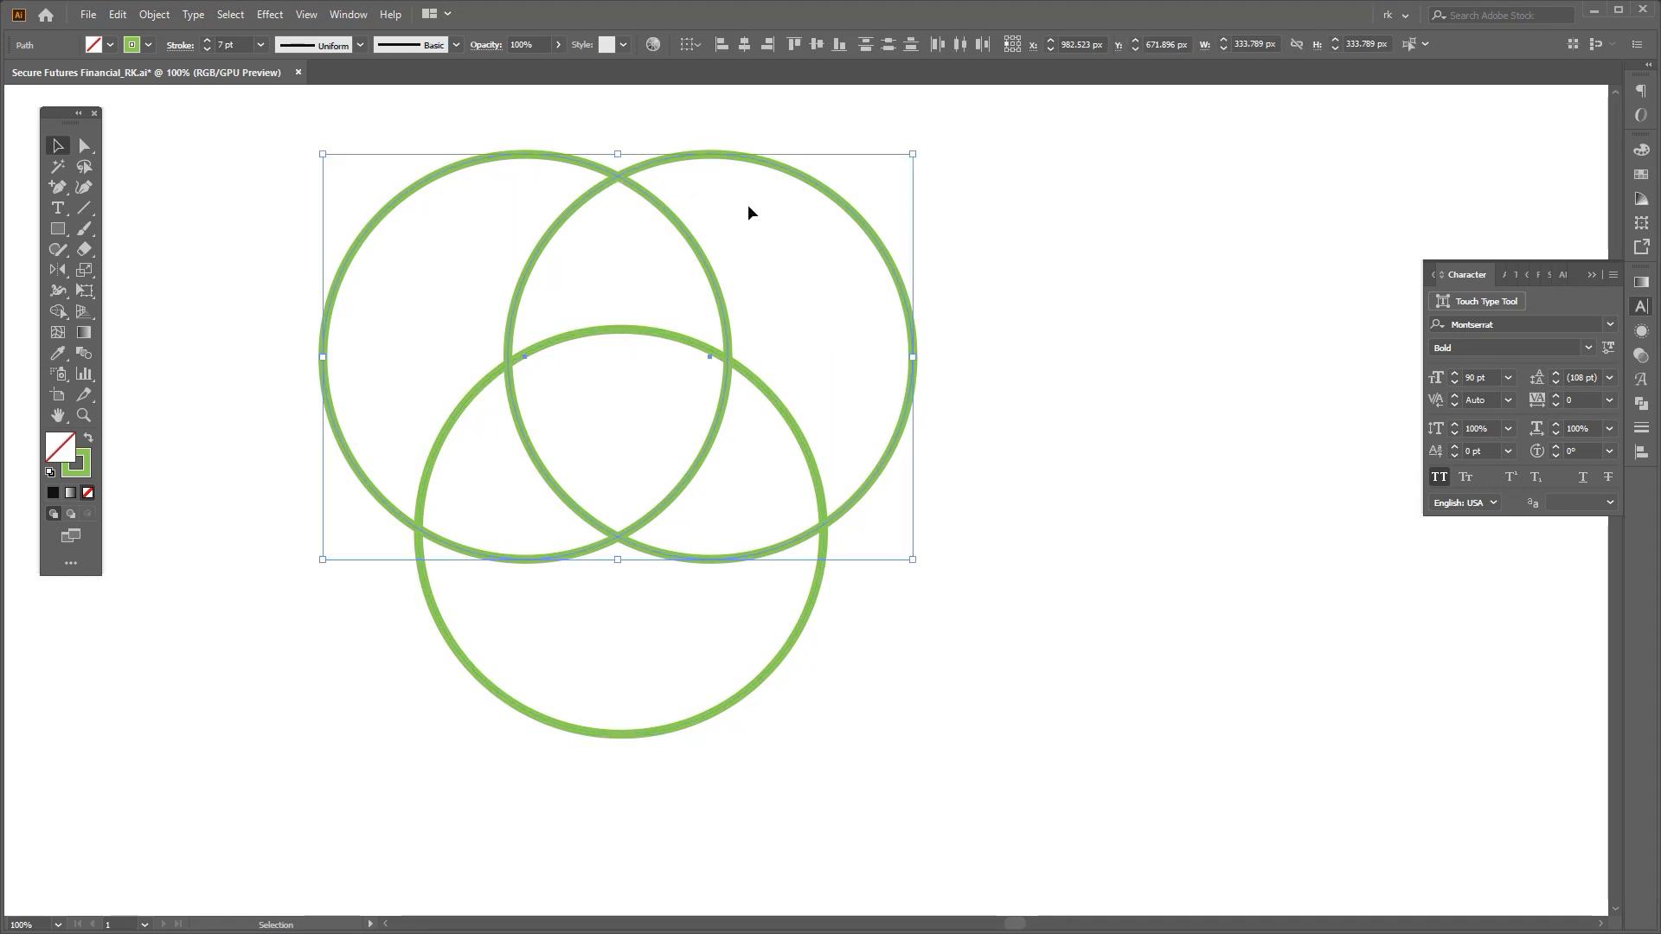
{"action": "left_click", "coordinate": [790, 475]}
{"action": "key", "text": "ctrl+a"}
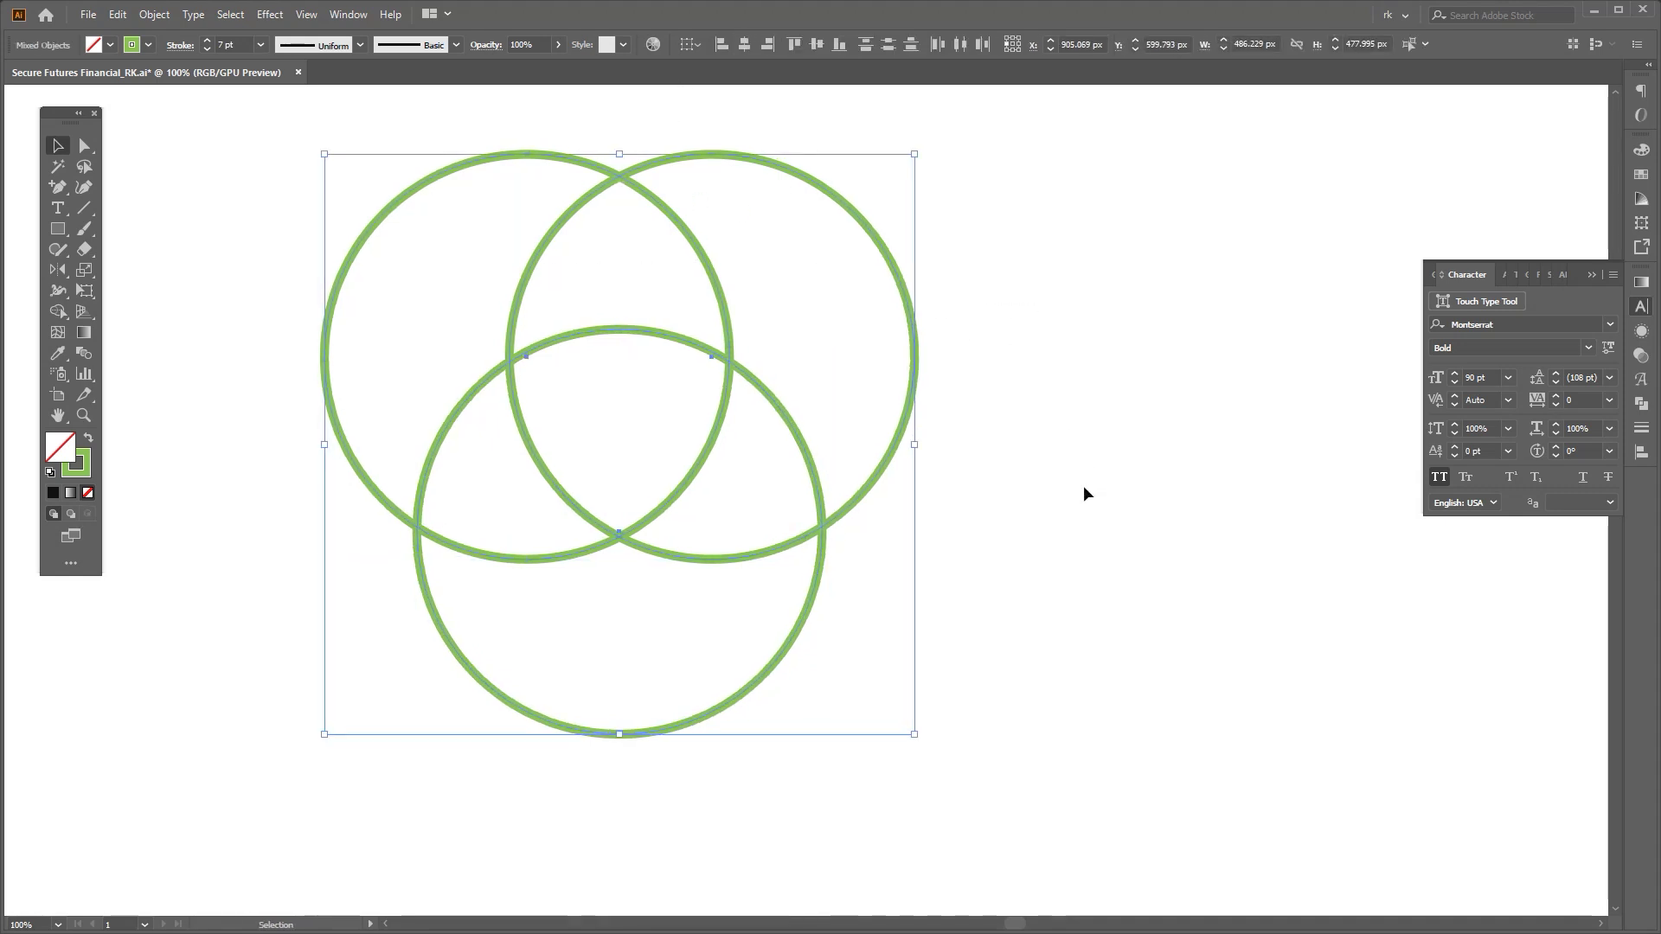
{"action": "left_click", "coordinate": [1082, 490]}
Fine-position the lower circle against the side crossing with the upper left circle in outline view, and return to preview.
{"action": "key", "text": "a"}
{"action": "left_click", "coordinate": [719, 426]}
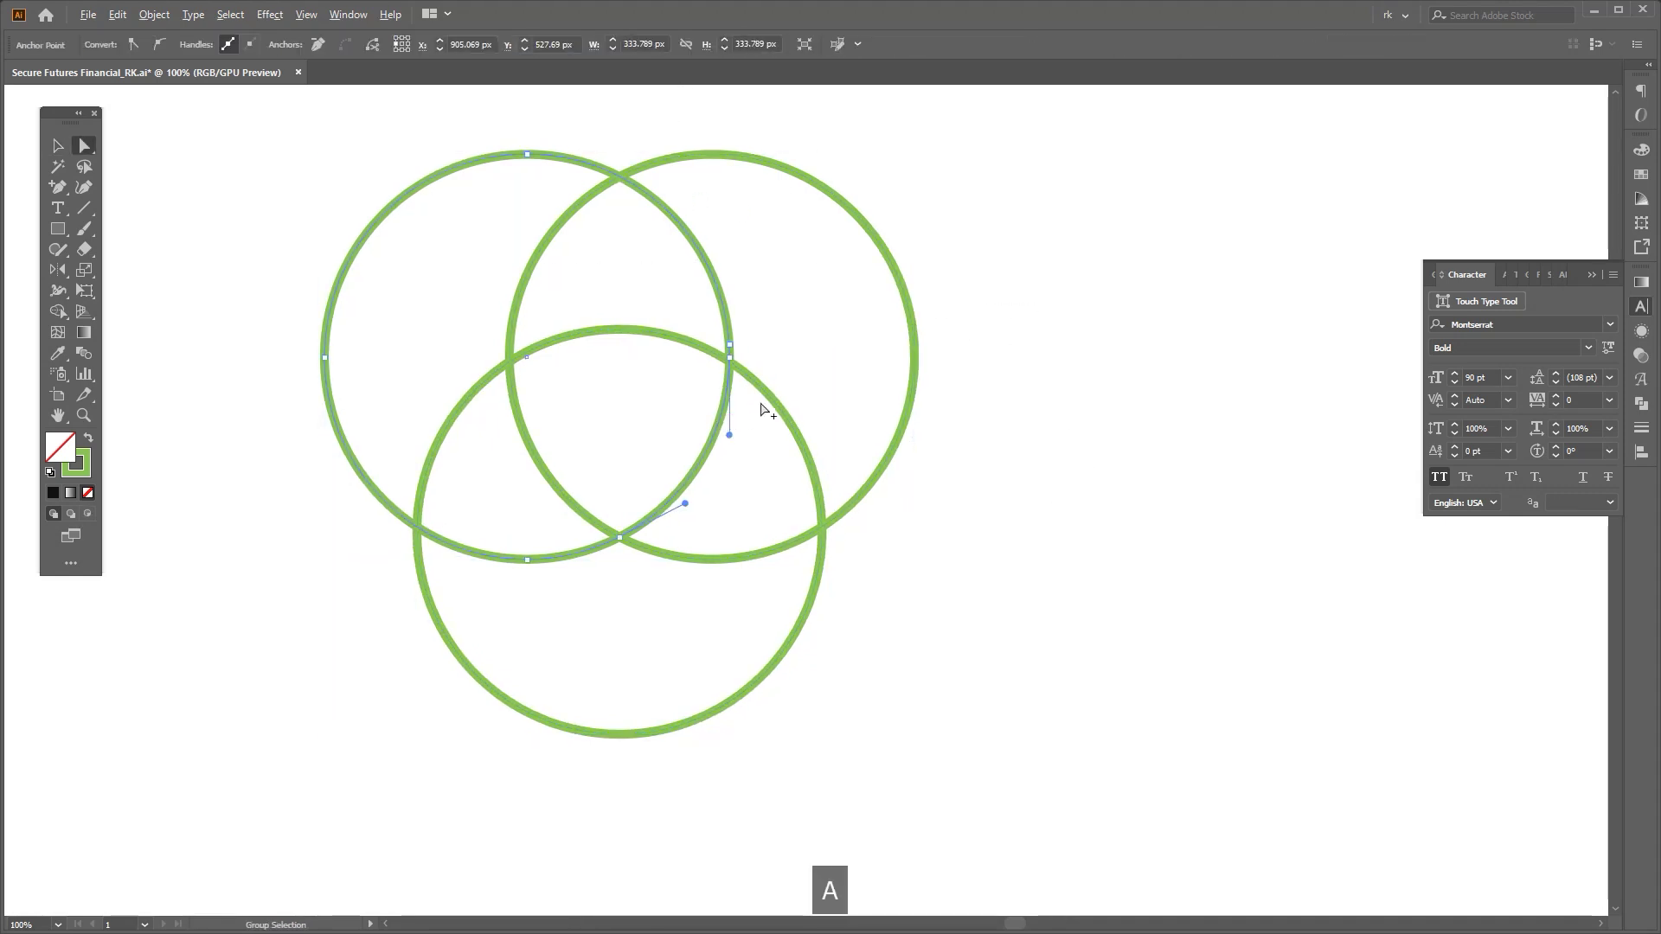
{"action": "scroll", "coordinate": [748, 363], "scroll_direction": "up", "scroll_amount": 5}
{"action": "key", "text": "v"}
{"action": "key", "text": "ctrl+y"}
{"action": "key", "text": "v"}
{"action": "left_click_drag", "start_coordinate": [865, 457], "coordinate": [820, 532]}
{"action": "left_click_drag", "start_coordinate": [774, 464], "coordinate": [774, 438]}
{"action": "left_click", "coordinate": [847, 421]}
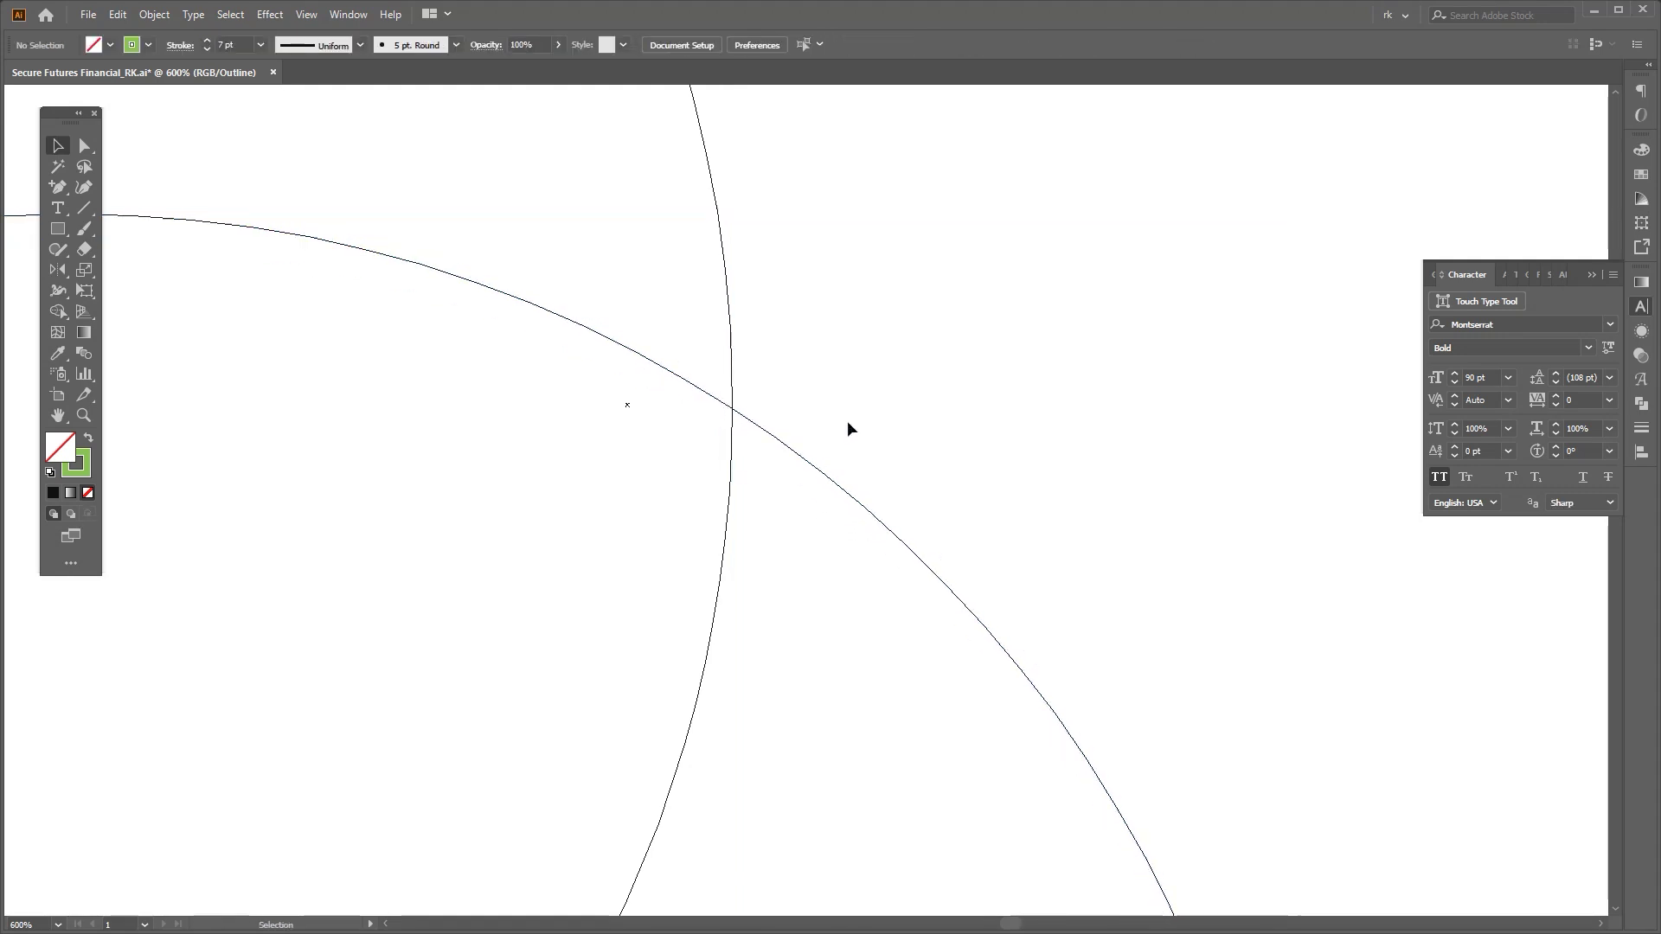
{"action": "scroll", "coordinate": [847, 420], "scroll_direction": "down", "scroll_amount": 5}
{"action": "key", "text": "ctrl+y"}
Use Shape Builder on all three circles to separate the shield-shaped central overlap, and delete the surrounding circle pieces.
{"action": "left_click_drag", "start_coordinate": [977, 630], "coordinate": [676, 428]}
{"action": "key", "text": "shift+m"}
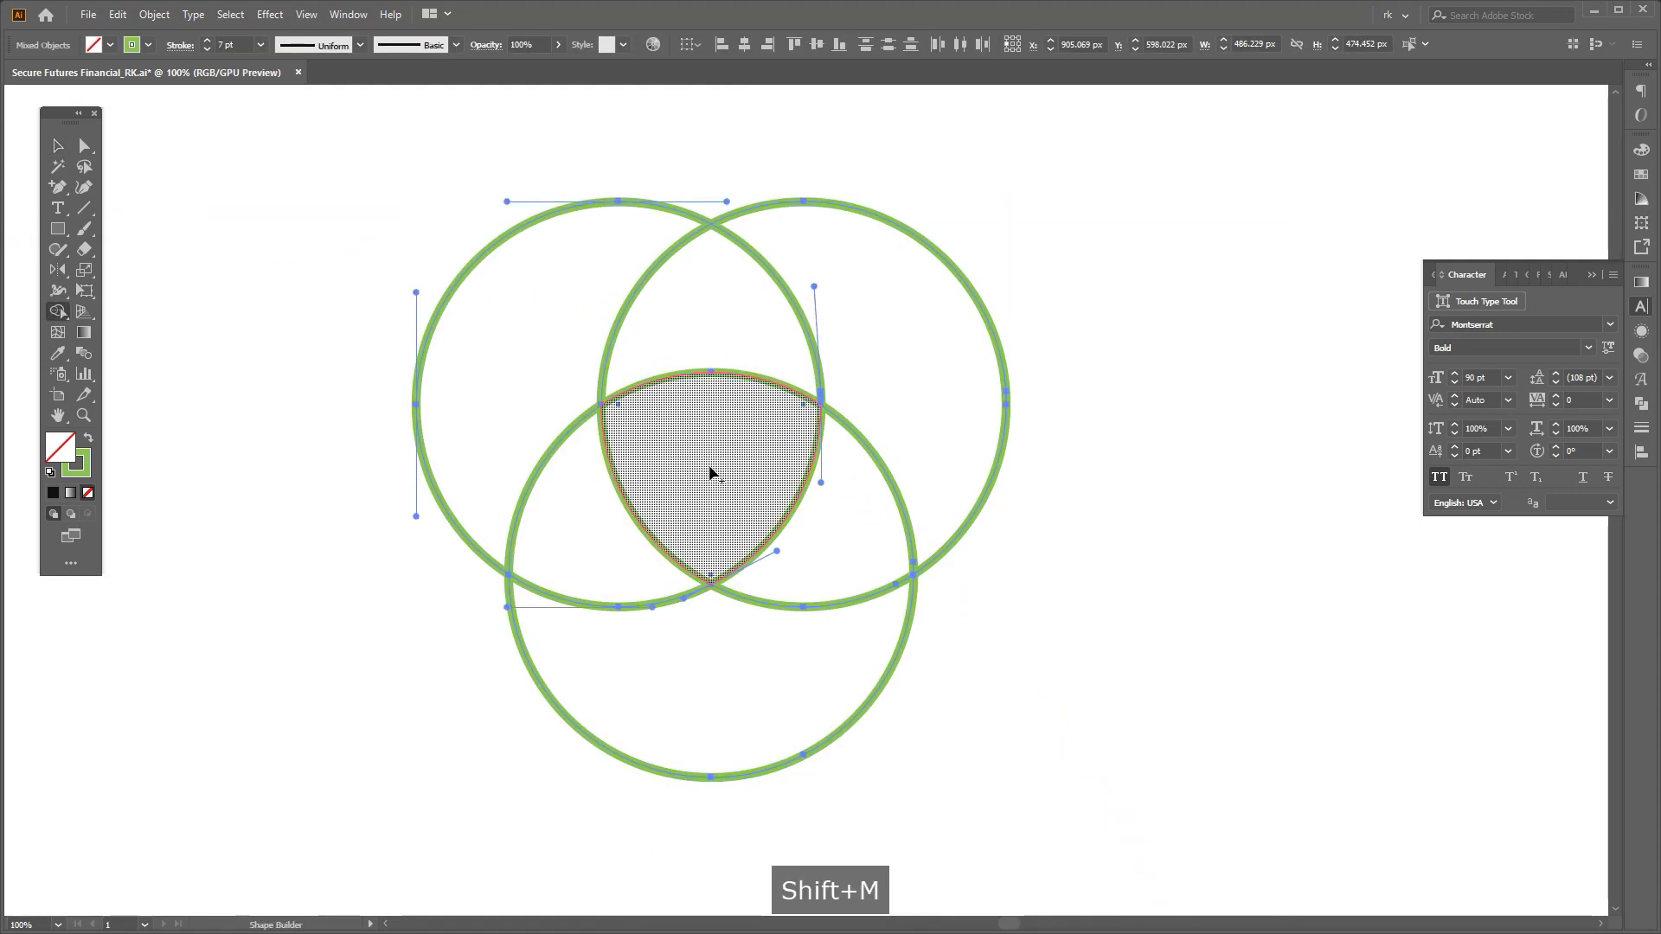
{"action": "key", "text": "i"}
{"action": "left_click", "coordinate": [837, 568]}
{"action": "key", "text": "a"}
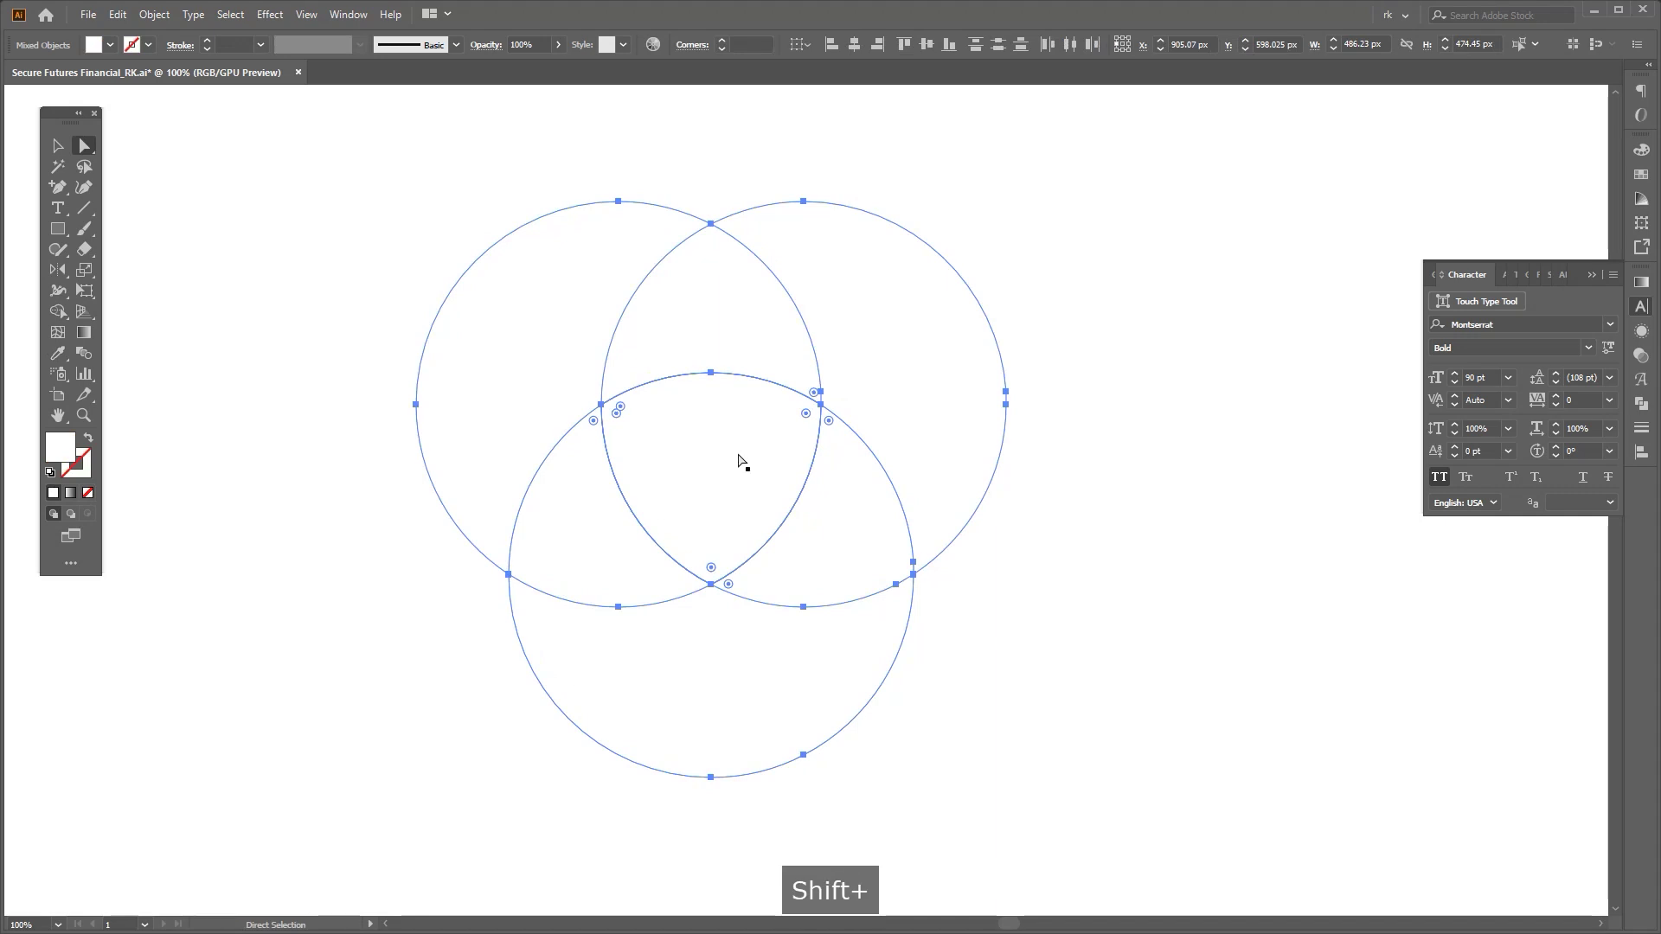
{"action": "left_click", "coordinate": [739, 458], "text": "shift"}
{"action": "key", "text": "Delete"}
Sample the black of the SECURE FUTURES text for the shield and apply it as a stroke without fill.
{"action": "left_click", "coordinate": [739, 458]}
{"action": "scroll", "coordinate": [739, 456], "scroll_direction": "down", "scroll_amount": 2}
{"action": "left_click_drag", "start_coordinate": [808, 522], "coordinate": [799, 450]}
{"action": "key", "text": "i"}
{"action": "left_click", "coordinate": [772, 663]}
{"action": "key", "text": "shift+x"}
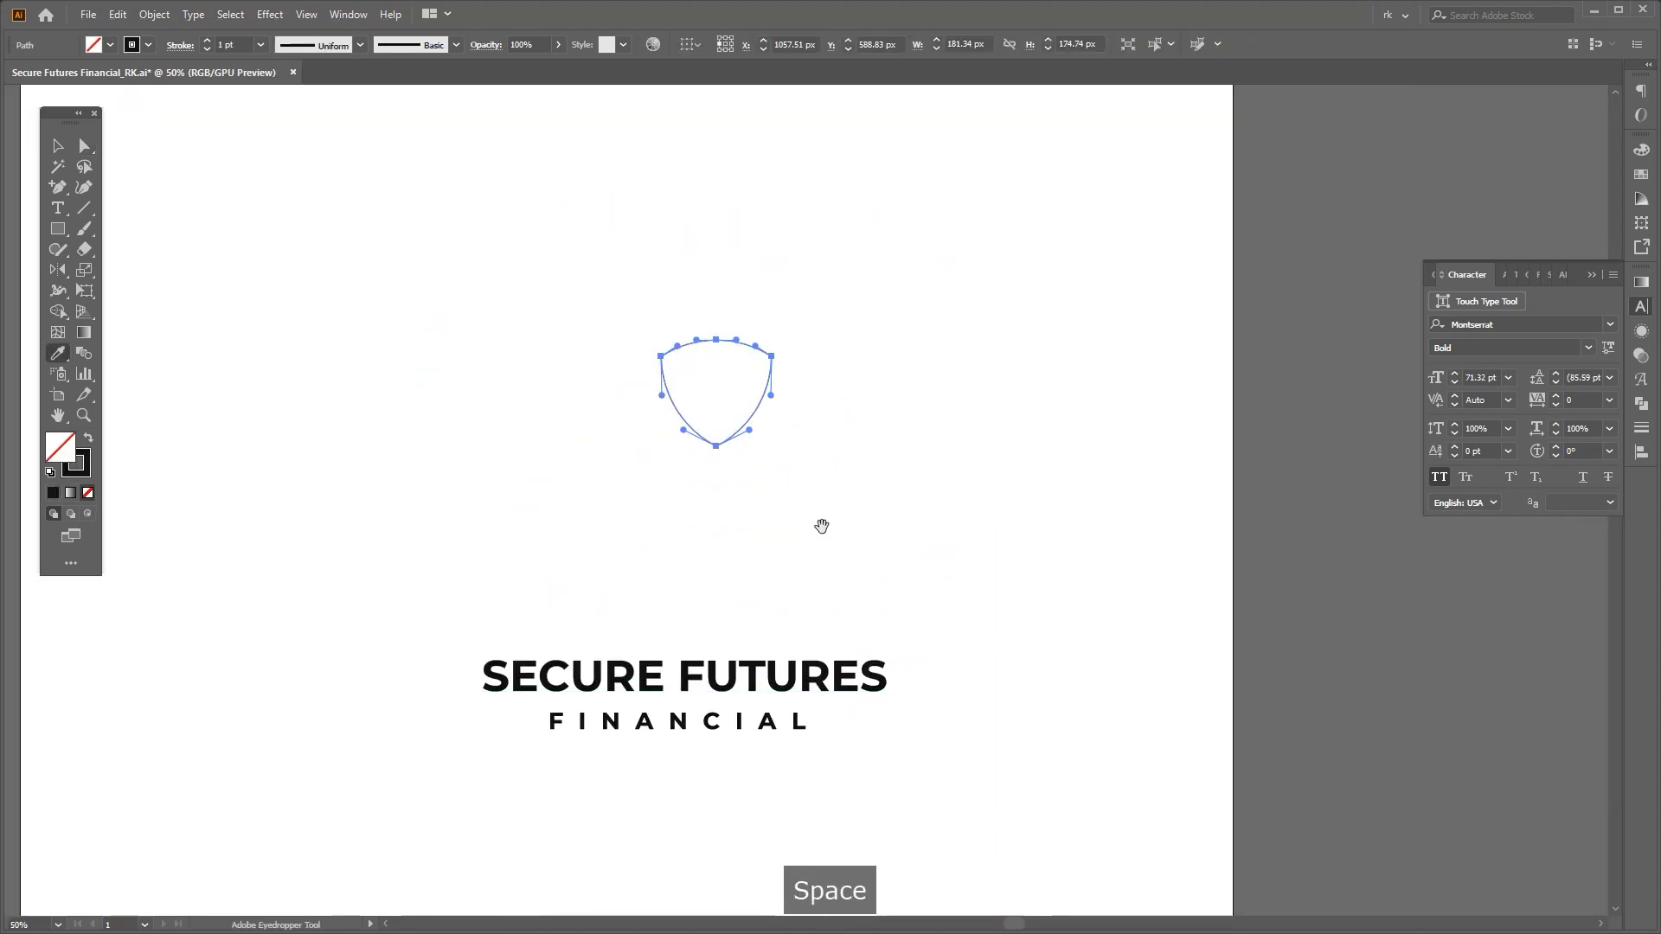
Align the shield and the SECURE FUTURES text to their horizontal centres.
{"action": "left_click_drag", "start_coordinate": [822, 526], "coordinate": [896, 452]}
{"action": "key", "text": "v"}
{"action": "scroll", "coordinate": [823, 350], "scroll_direction": "up", "scroll_amount": 2}
{"action": "left_click_drag", "start_coordinate": [789, 855], "coordinate": [789, 853]}
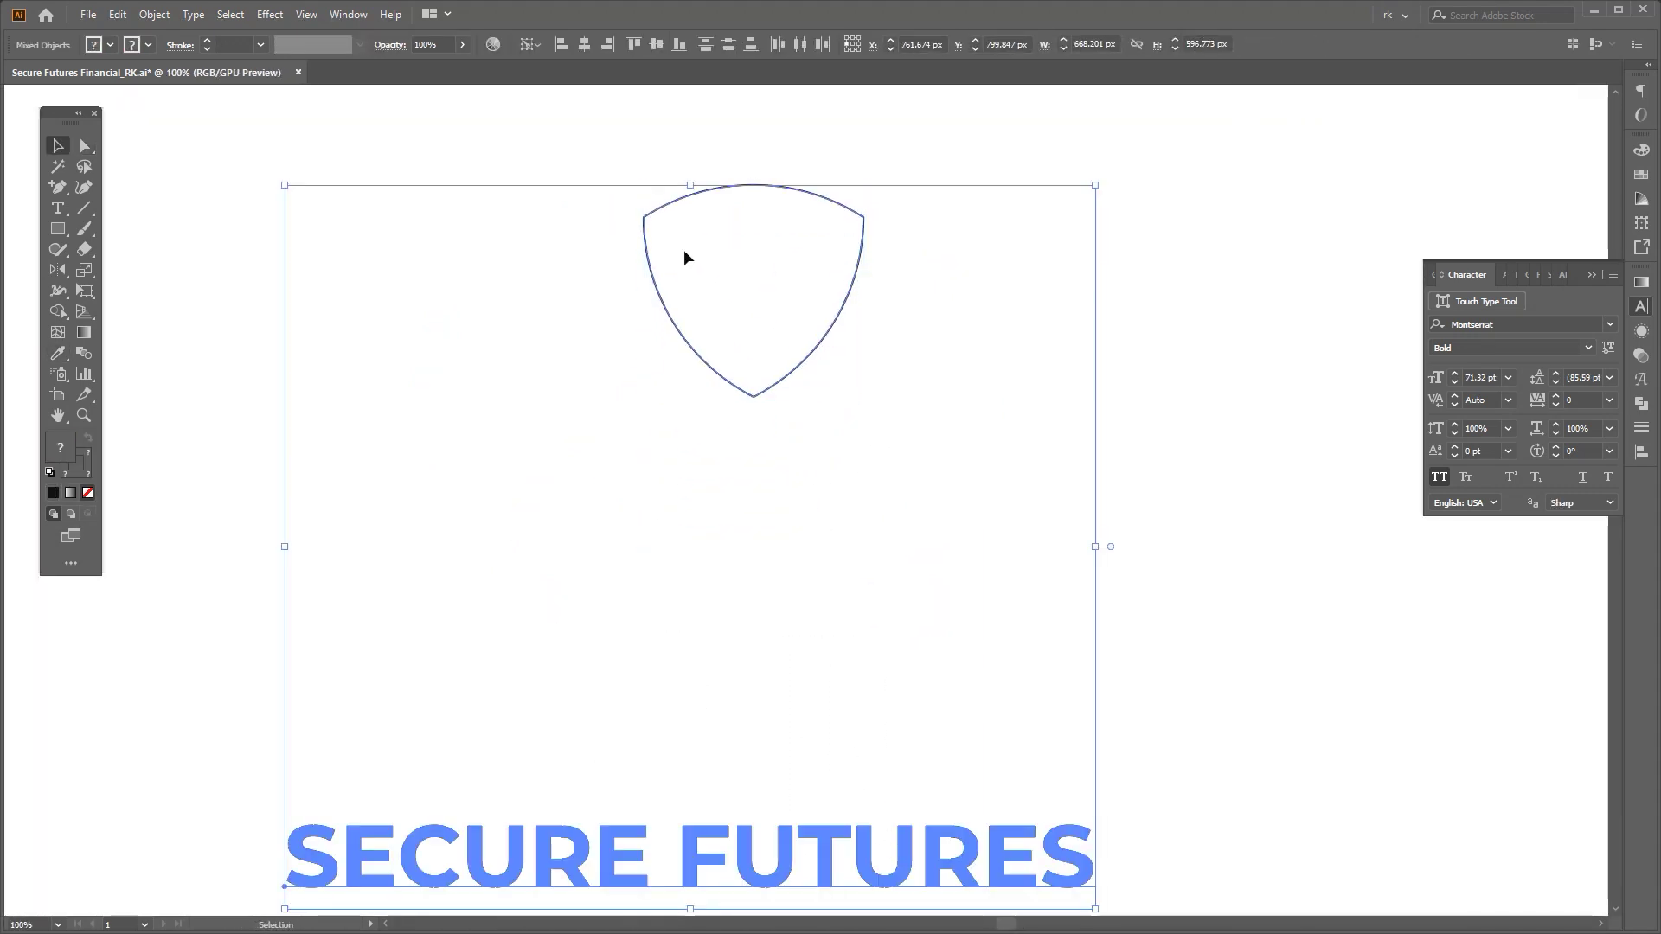
{"action": "left_click", "coordinate": [585, 43]}
Enlarge the shield proportionally about its centre to about 247 by 238 px above the text.
{"action": "left_click", "coordinate": [682, 299]}
{"action": "left_click_drag", "start_coordinate": [692, 396], "coordinate": [791, 658]}
{"action": "key", "text": "space"}
{"action": "left_click_drag", "start_coordinate": [982, 623], "coordinate": [983, 495]}
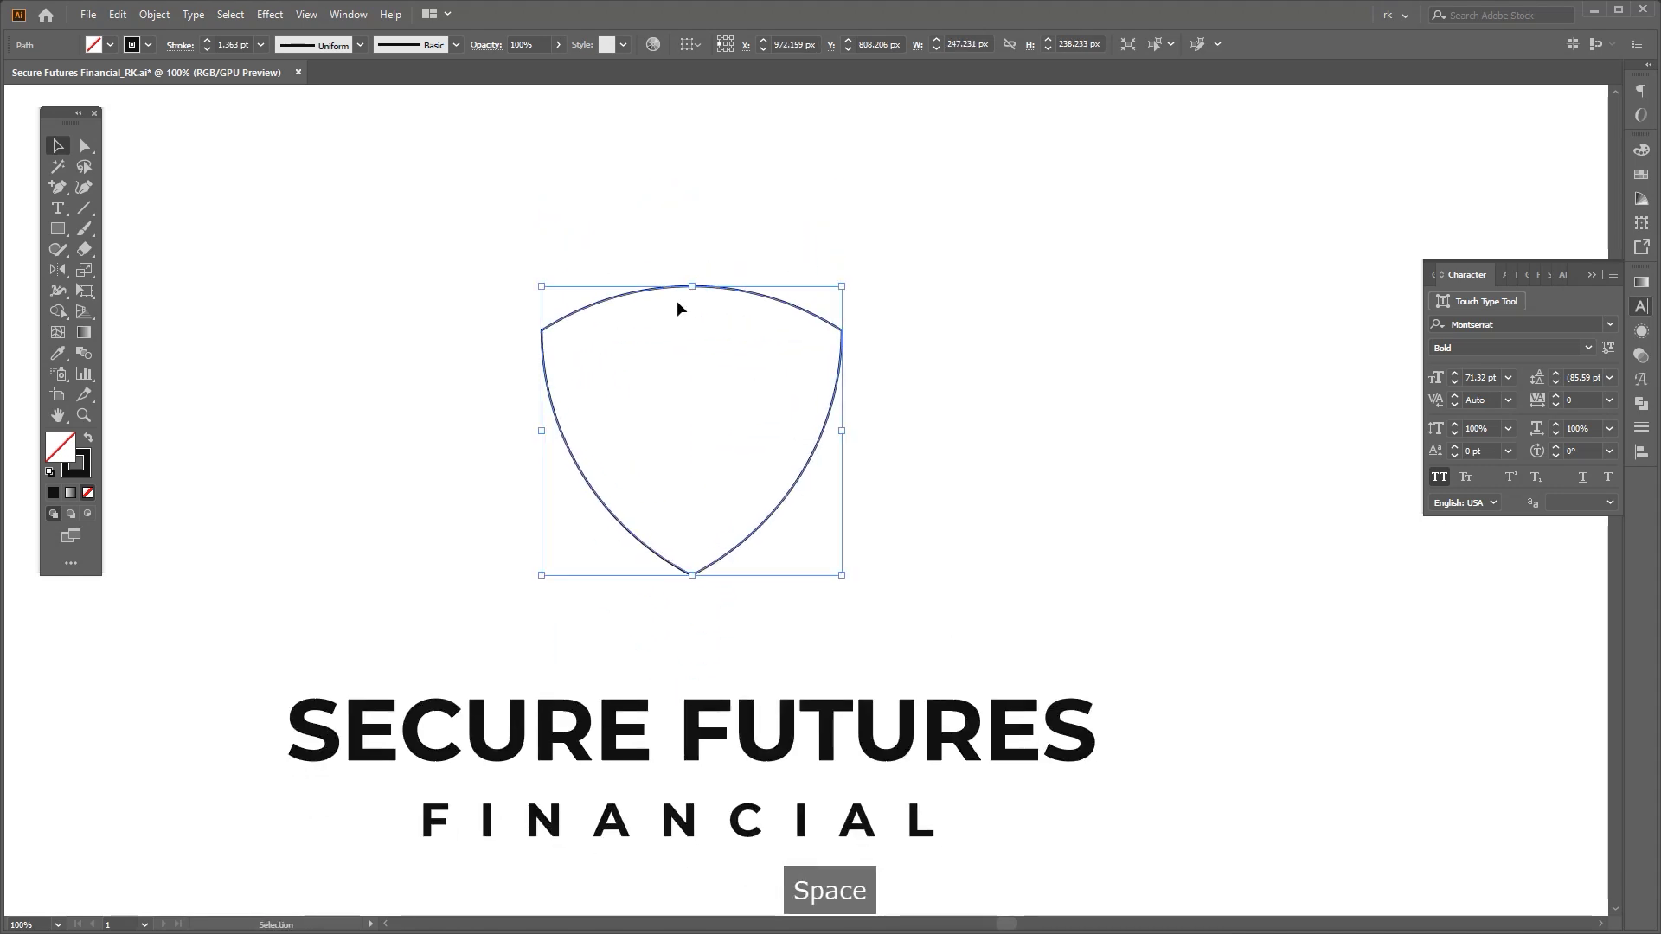
Set the shield outline's stroke weight to 15 pt.
{"action": "scroll", "coordinate": [239, 43], "scroll_direction": "up", "scroll_amount": 13}
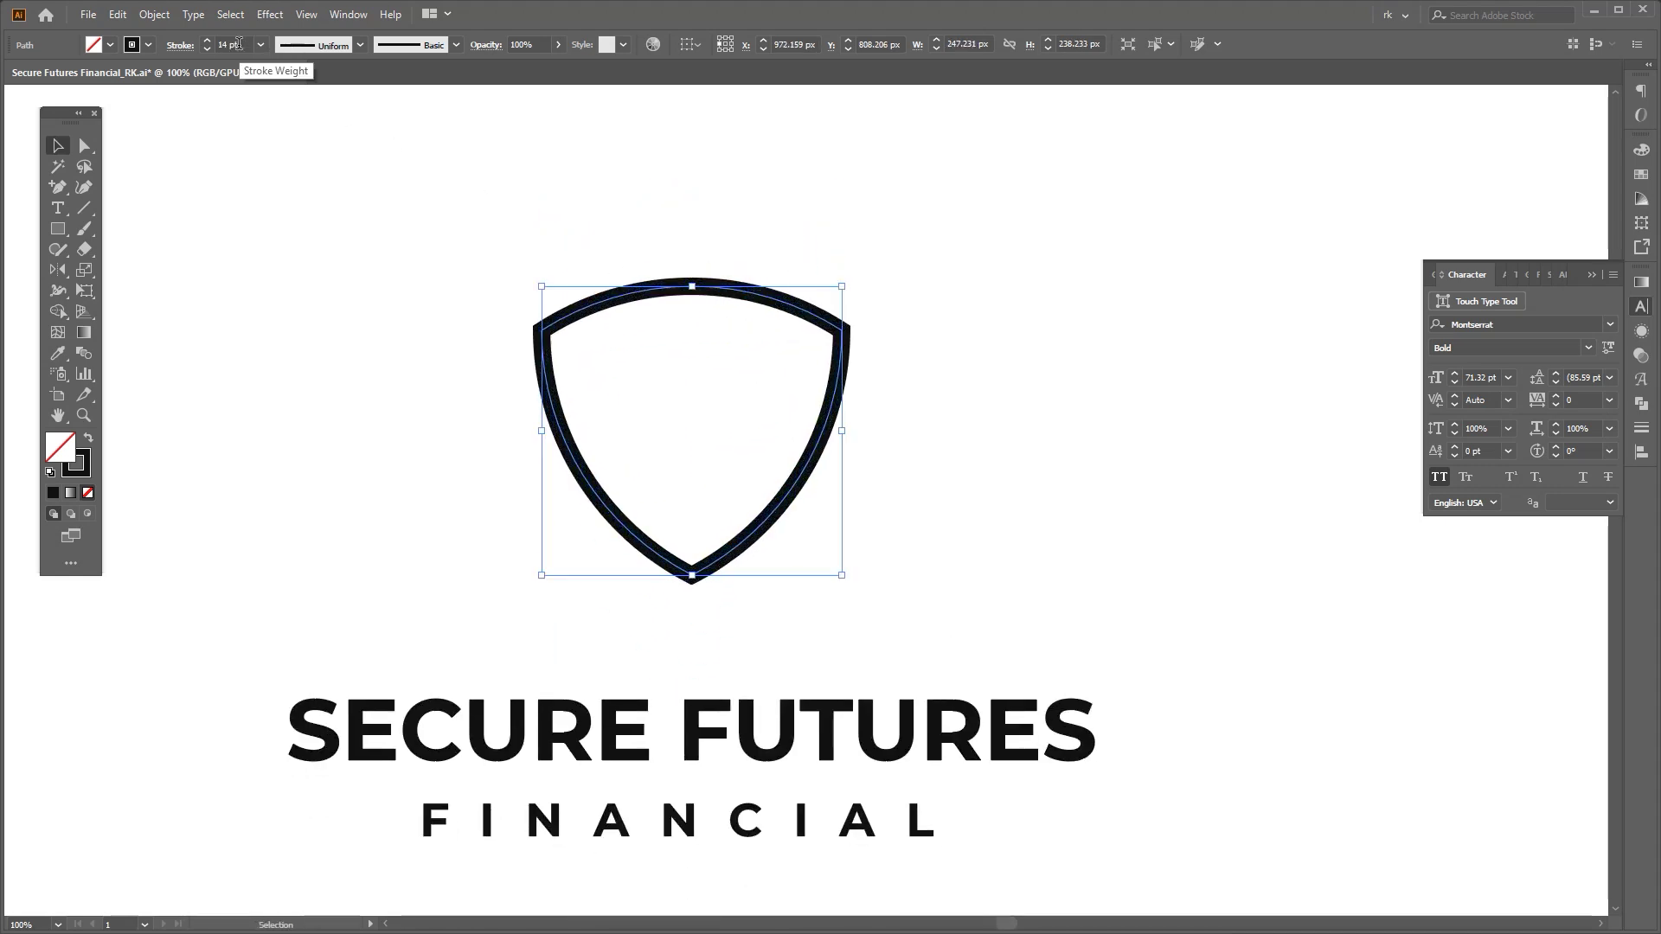
{"action": "scroll", "coordinate": [239, 43], "scroll_direction": "up", "scroll_amount": 2}
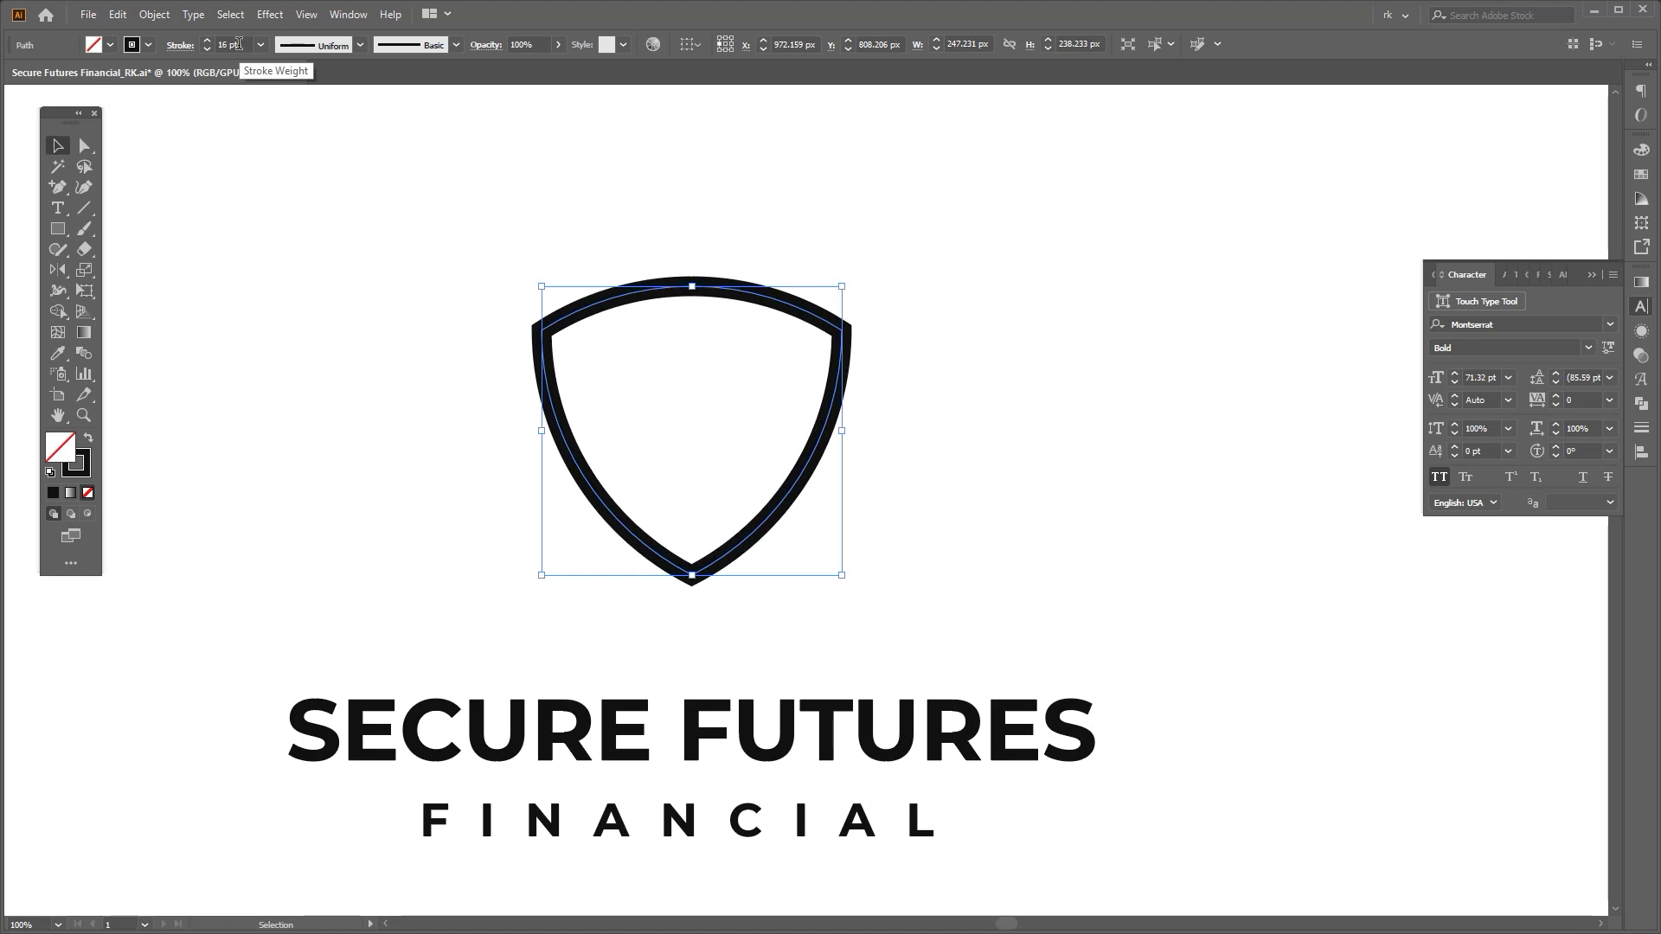
{"action": "left_click", "coordinate": [927, 249]}
{"action": "scroll", "coordinate": [928, 404], "scroll_direction": "up", "scroll_amount": 1}
{"action": "left_click_drag", "start_coordinate": [888, 451], "coordinate": [609, 324]}
{"action": "key", "text": "v"}
{"action": "left_click", "coordinate": [782, 450]}
{"action": "left_click", "coordinate": [938, 472]}
{"action": "left_click_drag", "start_coordinate": [1085, 501], "coordinate": [272, 164]}
Copy the shield outline and paste the copy in place in front of the original.
{"action": "key", "text": "space"}
{"action": "left_click_drag", "start_coordinate": [713, 314], "coordinate": [703, 348]}
{"action": "key", "text": "ctrl+c"}
{"action": "key", "text": "ctrl+f"}
{"action": "key", "text": "alt+o"}
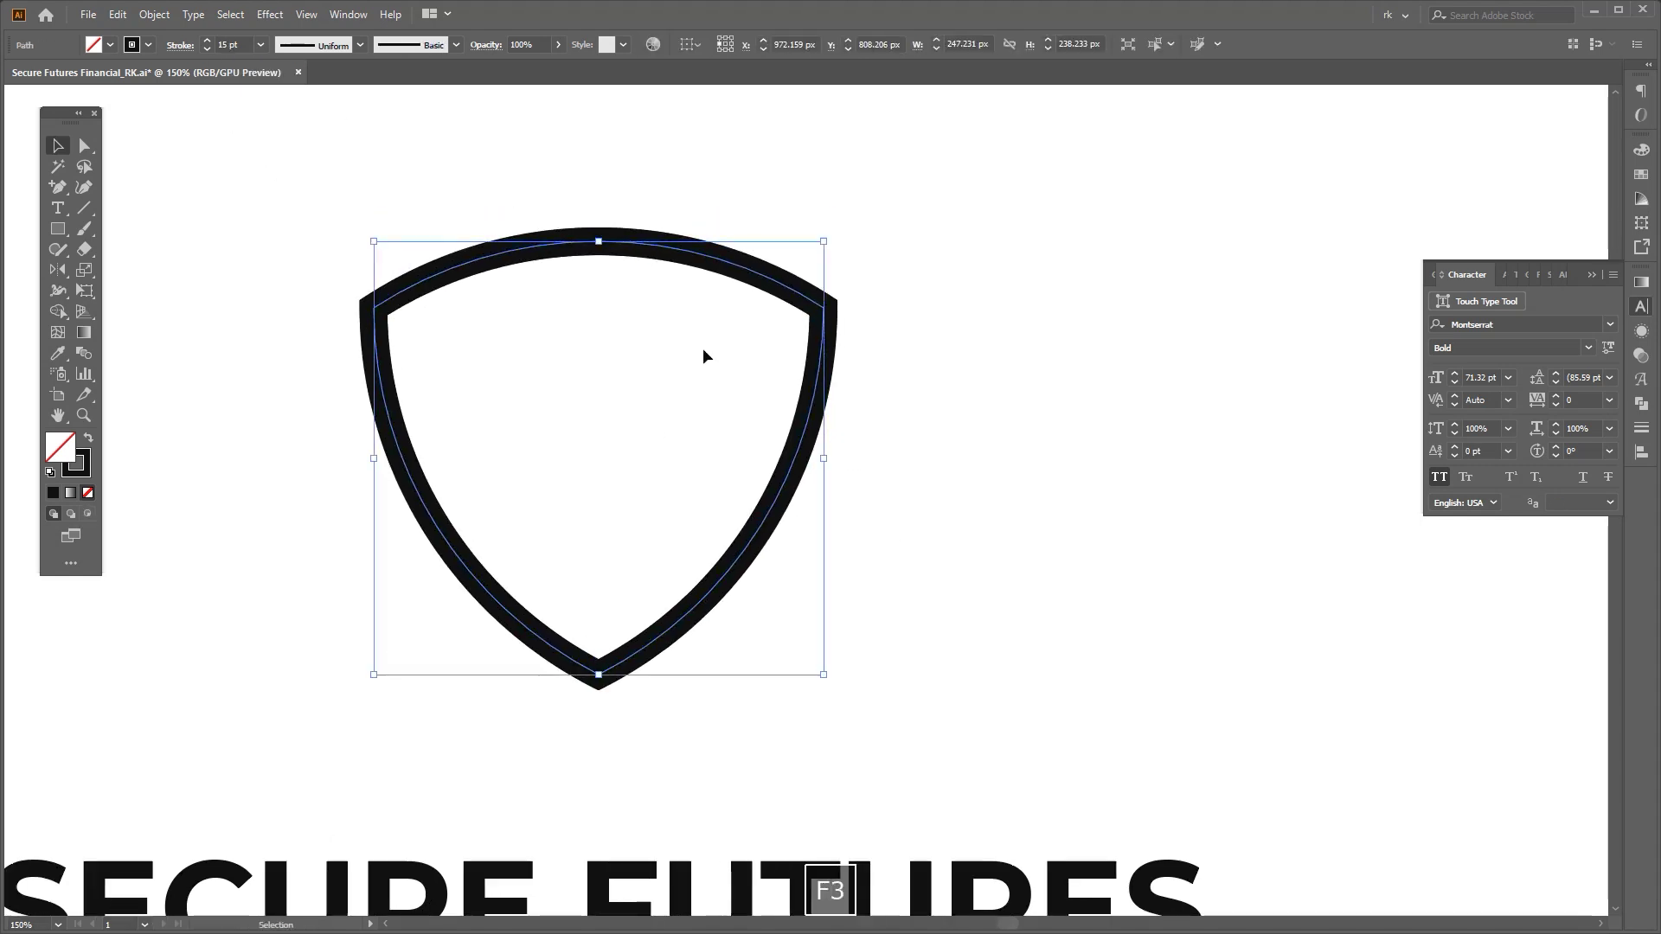
{"action": "key", "text": "x"}
{"action": "key", "text": "Return"}
{"action": "left_click", "coordinate": [1641, 404]}
{"action": "key", "text": "ctrl+z"}
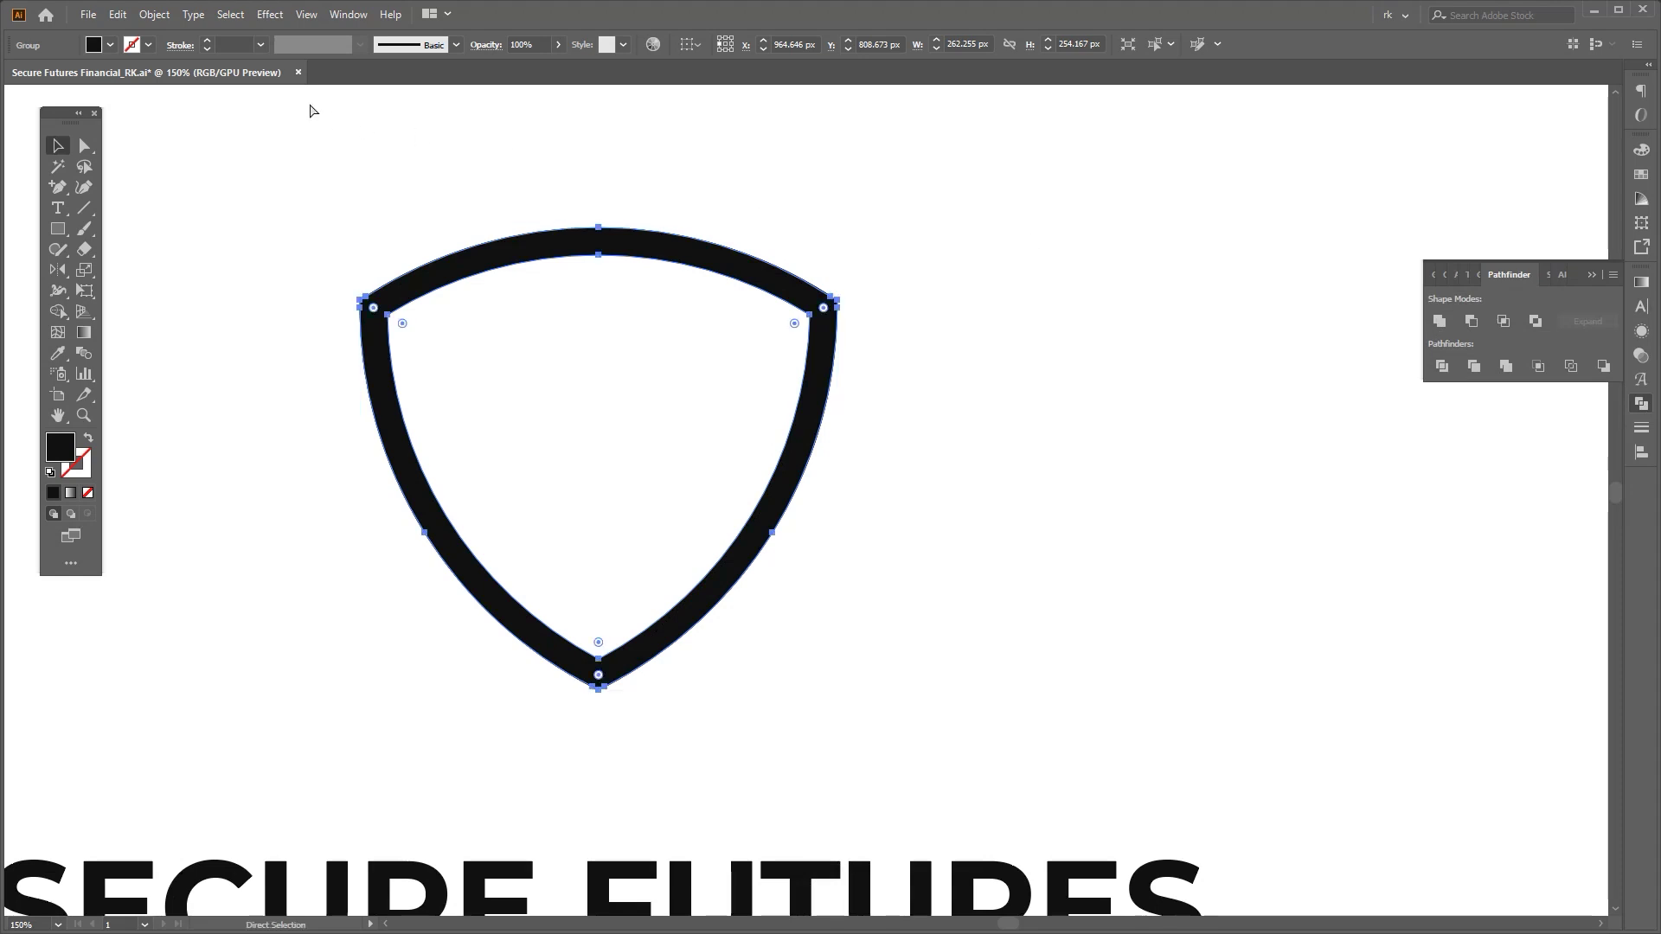
Thicken the copied shield outline to a 24 pt stroke and expand it into one united filled shape.
{"action": "scroll", "coordinate": [235, 42], "scroll_direction": "up", "scroll_amount": 5}
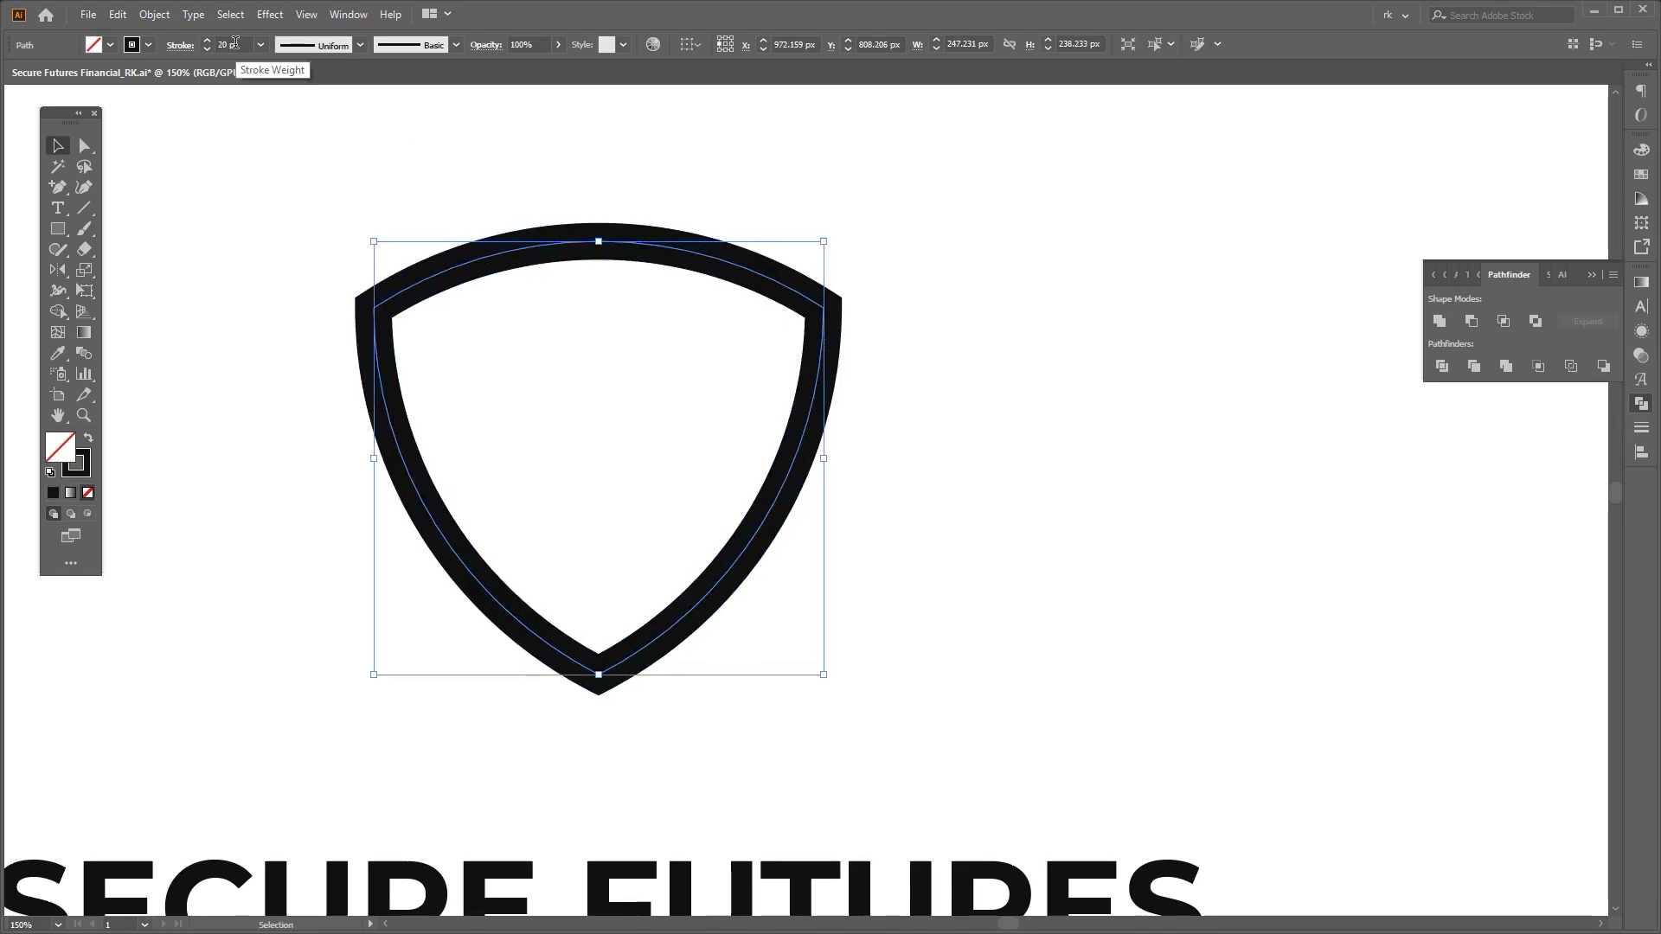
{"action": "scroll", "coordinate": [234, 41], "scroll_direction": "up", "scroll_amount": 3}
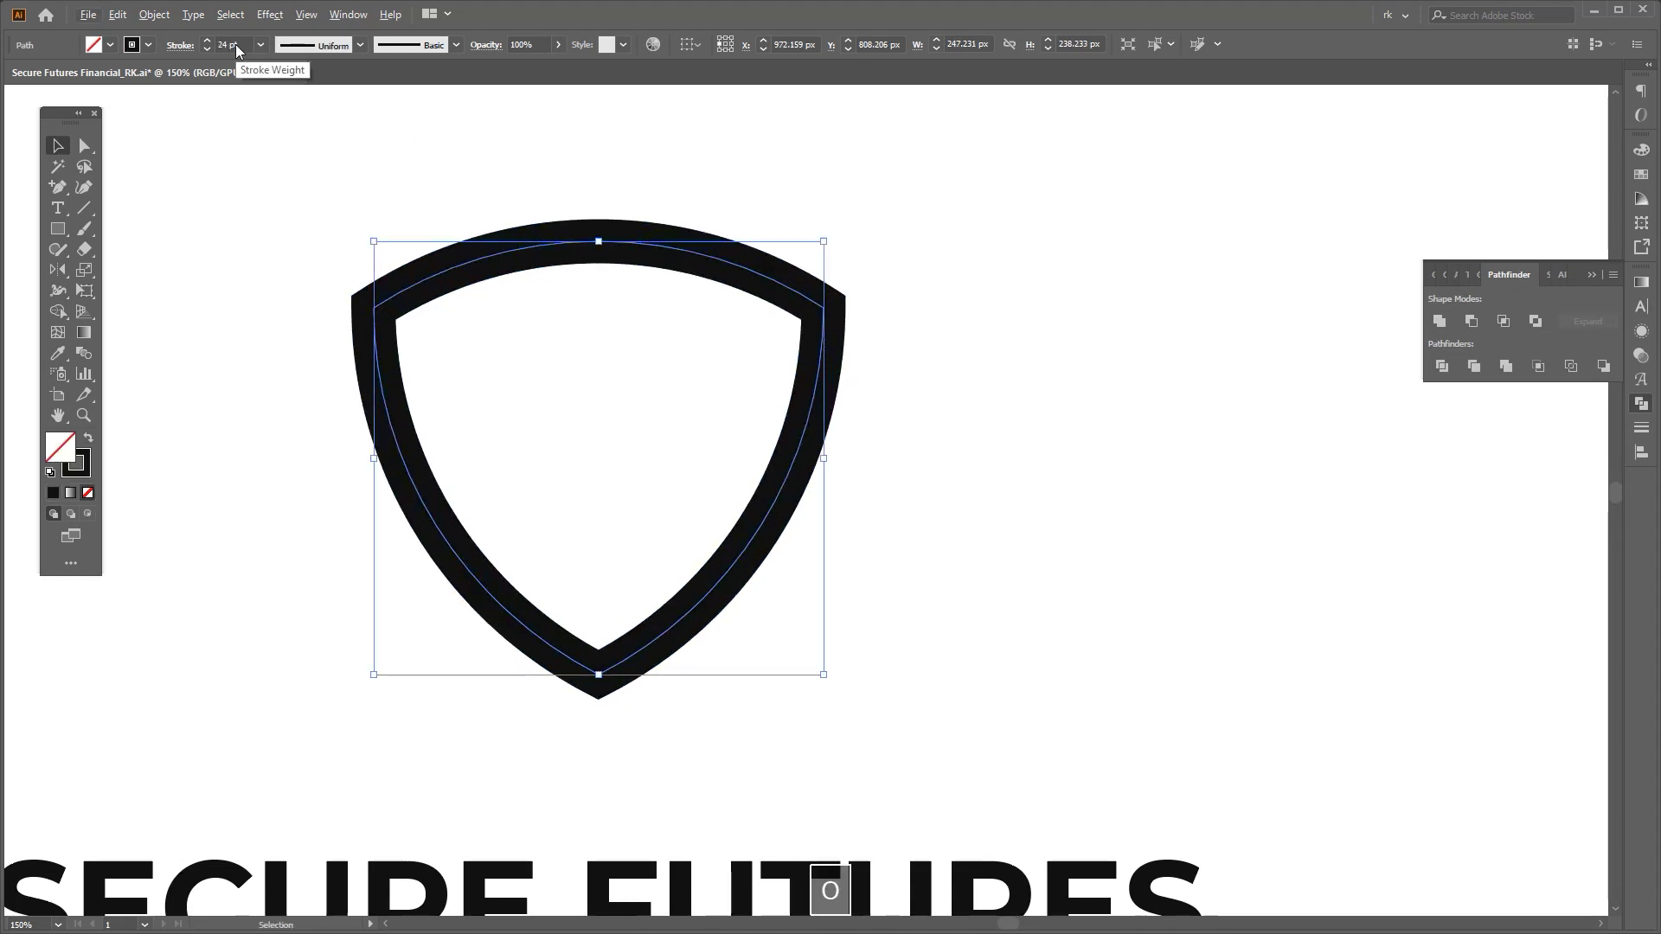
{"action": "key", "text": "Return"}
{"action": "left_click", "coordinate": [1442, 366]}
{"action": "left_click", "coordinate": [1440, 321]}
{"action": "key", "text": "shift+x"}
{"action": "key", "text": "v"}
{"action": "key", "text": "ctrl+z"}
{"action": "key", "text": "ctrl+z"}
Use Shape Builder to extract the area enclosed by the thick ring as an inner shield, and delete the ring.
{"action": "key", "text": "shift+m"}
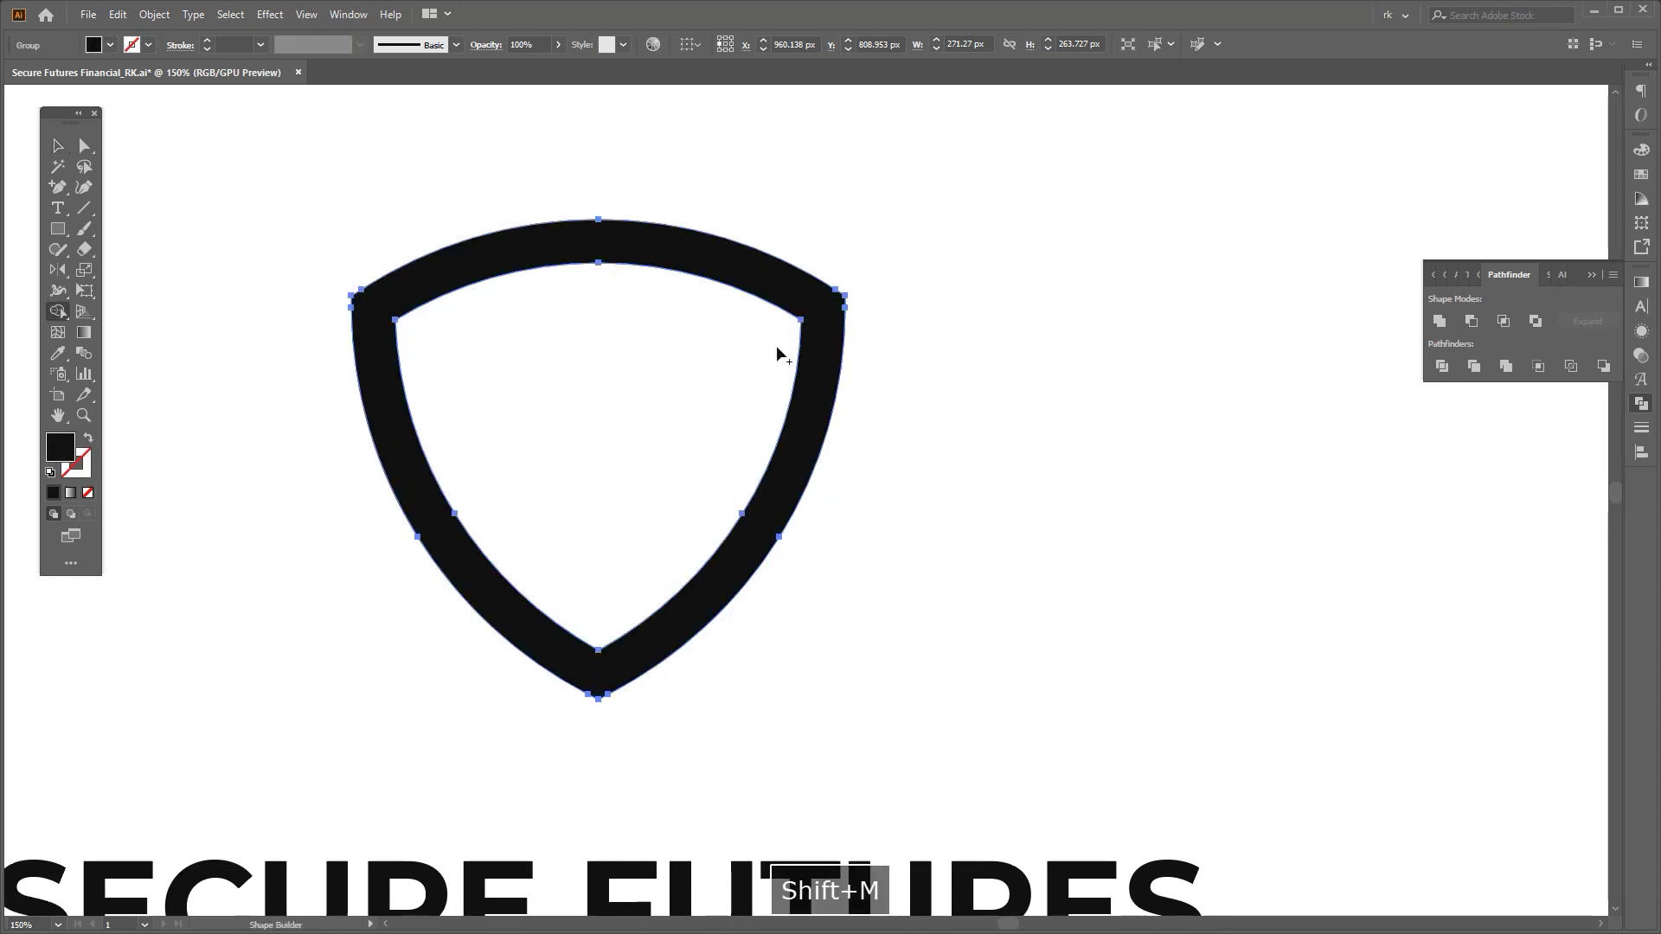
{"action": "left_click", "coordinate": [776, 345]}
{"action": "key", "text": "a"}
{"action": "key", "text": "Delete"}
{"action": "left_click_drag", "start_coordinate": [934, 411], "coordinate": [986, 378]}
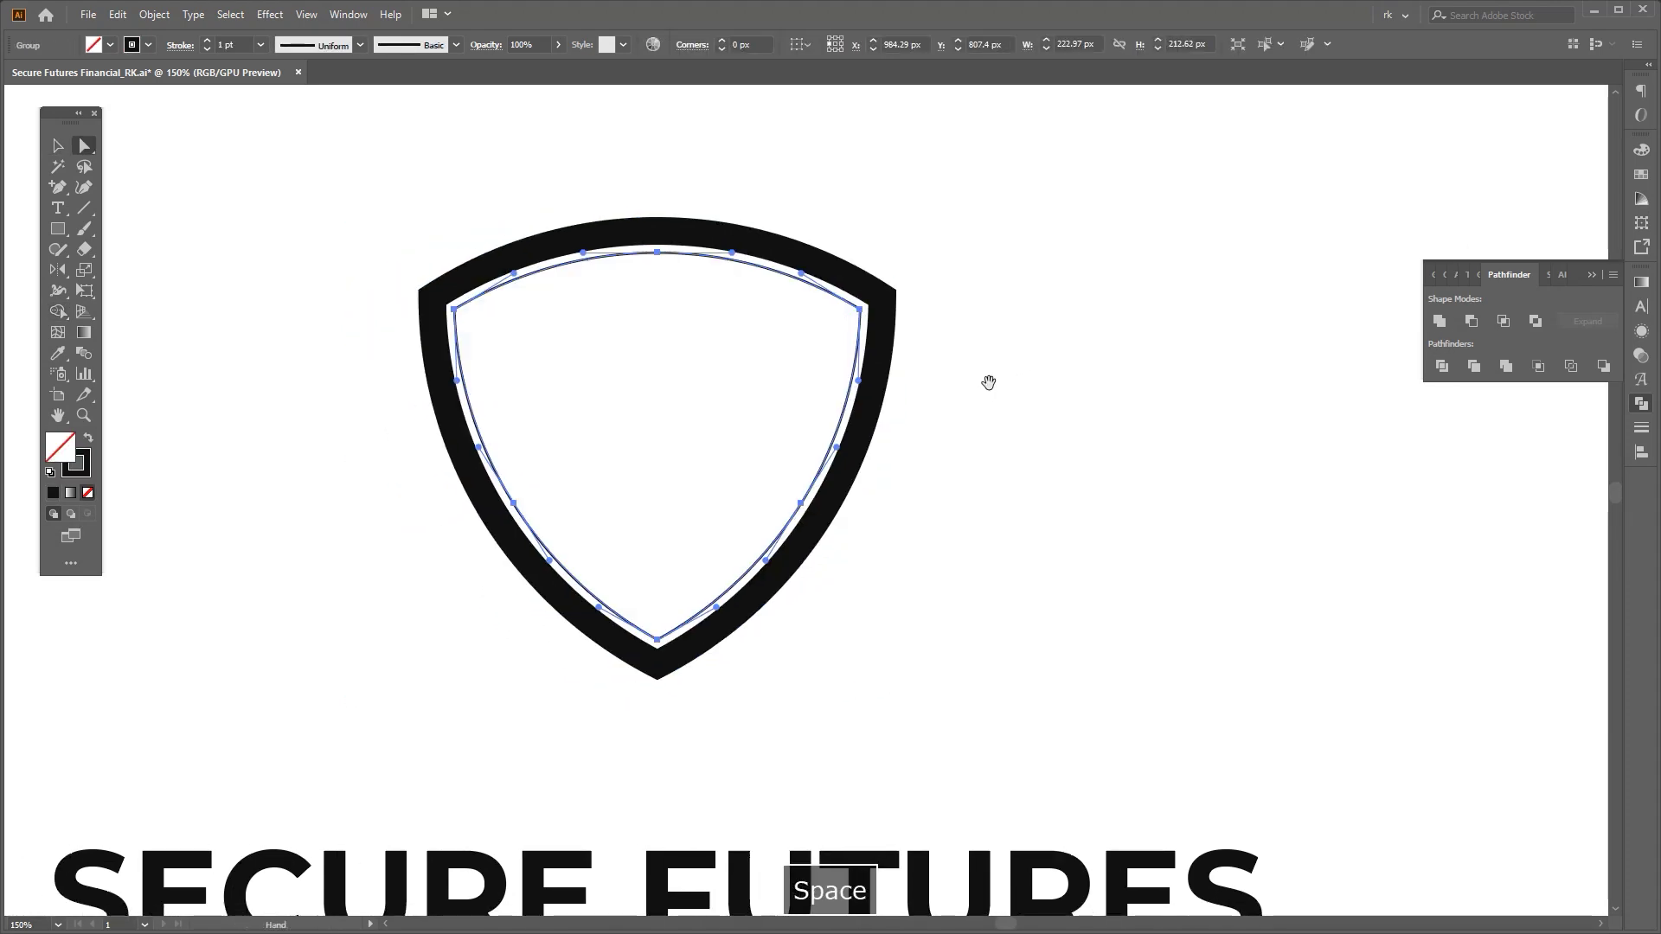
{"action": "key", "text": "v"}
Thicken the inner shield's stroke and expand it into one united filled ring.
{"action": "scroll", "coordinate": [805, 300], "scroll_direction": "up", "scroll_amount": 2}
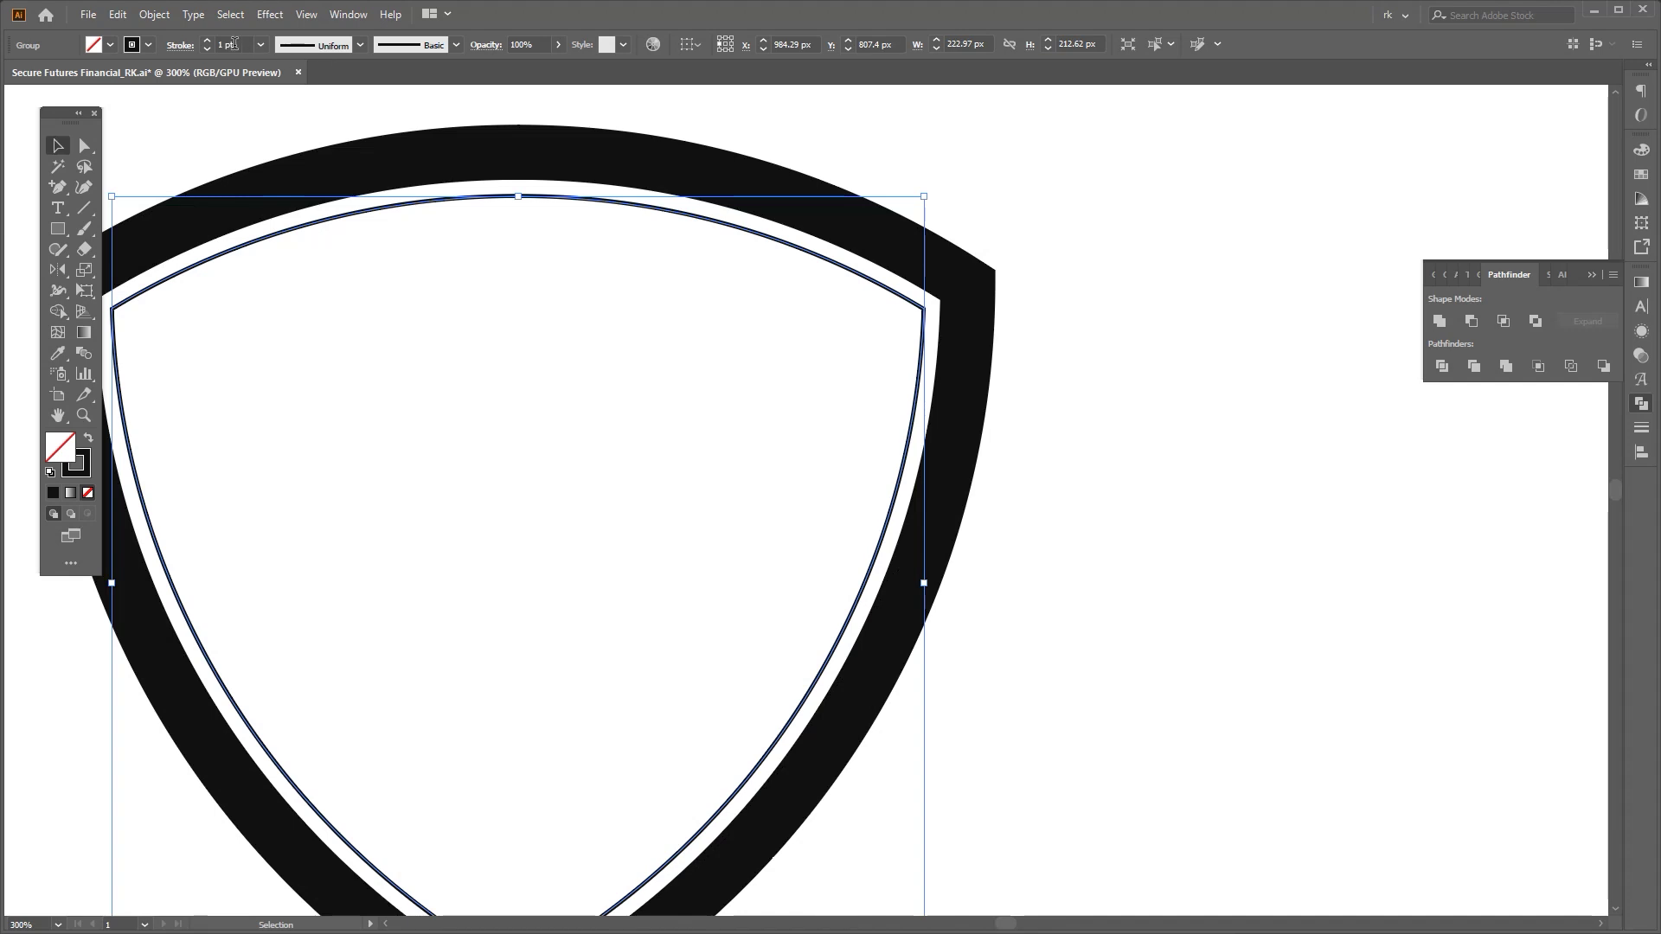
{"action": "scroll", "coordinate": [234, 44], "scroll_direction": "up", "scroll_amount": 9}
{"action": "left_click_drag", "start_coordinate": [981, 448], "coordinate": [962, 408]}
{"action": "key", "text": "f"}
{"action": "key", "text": "Return"}
{"action": "left_click", "coordinate": [1441, 322]}
Delete the inner ring's outer contour so a solid black shield remains inside the border.
{"action": "key", "text": "a"}
{"action": "left_click", "coordinate": [923, 259]}
{"action": "key", "text": "Delete"}
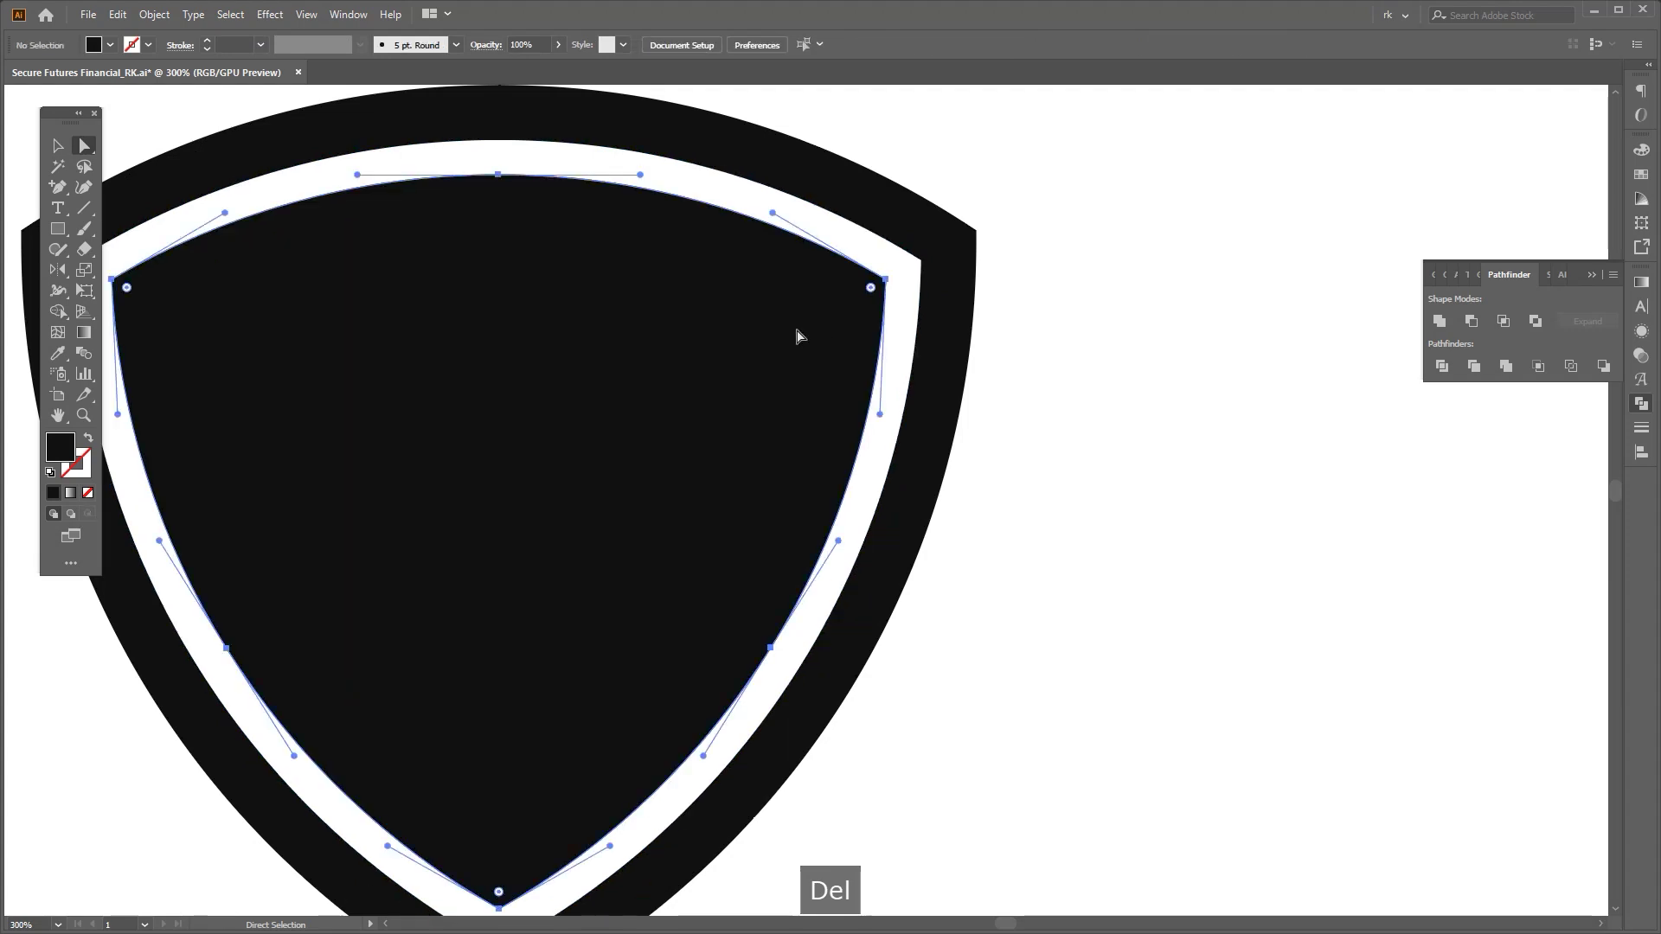
{"action": "scroll", "coordinate": [886, 411], "scroll_direction": "down", "scroll_amount": 5}
{"action": "left_click_drag", "start_coordinate": [886, 412], "coordinate": [975, 449]}
{"action": "scroll", "coordinate": [983, 432], "scroll_direction": "up", "scroll_amount": 4}
{"action": "left_click_drag", "start_coordinate": [738, 316], "coordinate": [1068, 451]}
{"action": "key", "text": "ctrl+z"}
{"action": "key", "text": "v"}
{"action": "left_click", "coordinate": [1027, 394]}
{"action": "key", "text": "v"}
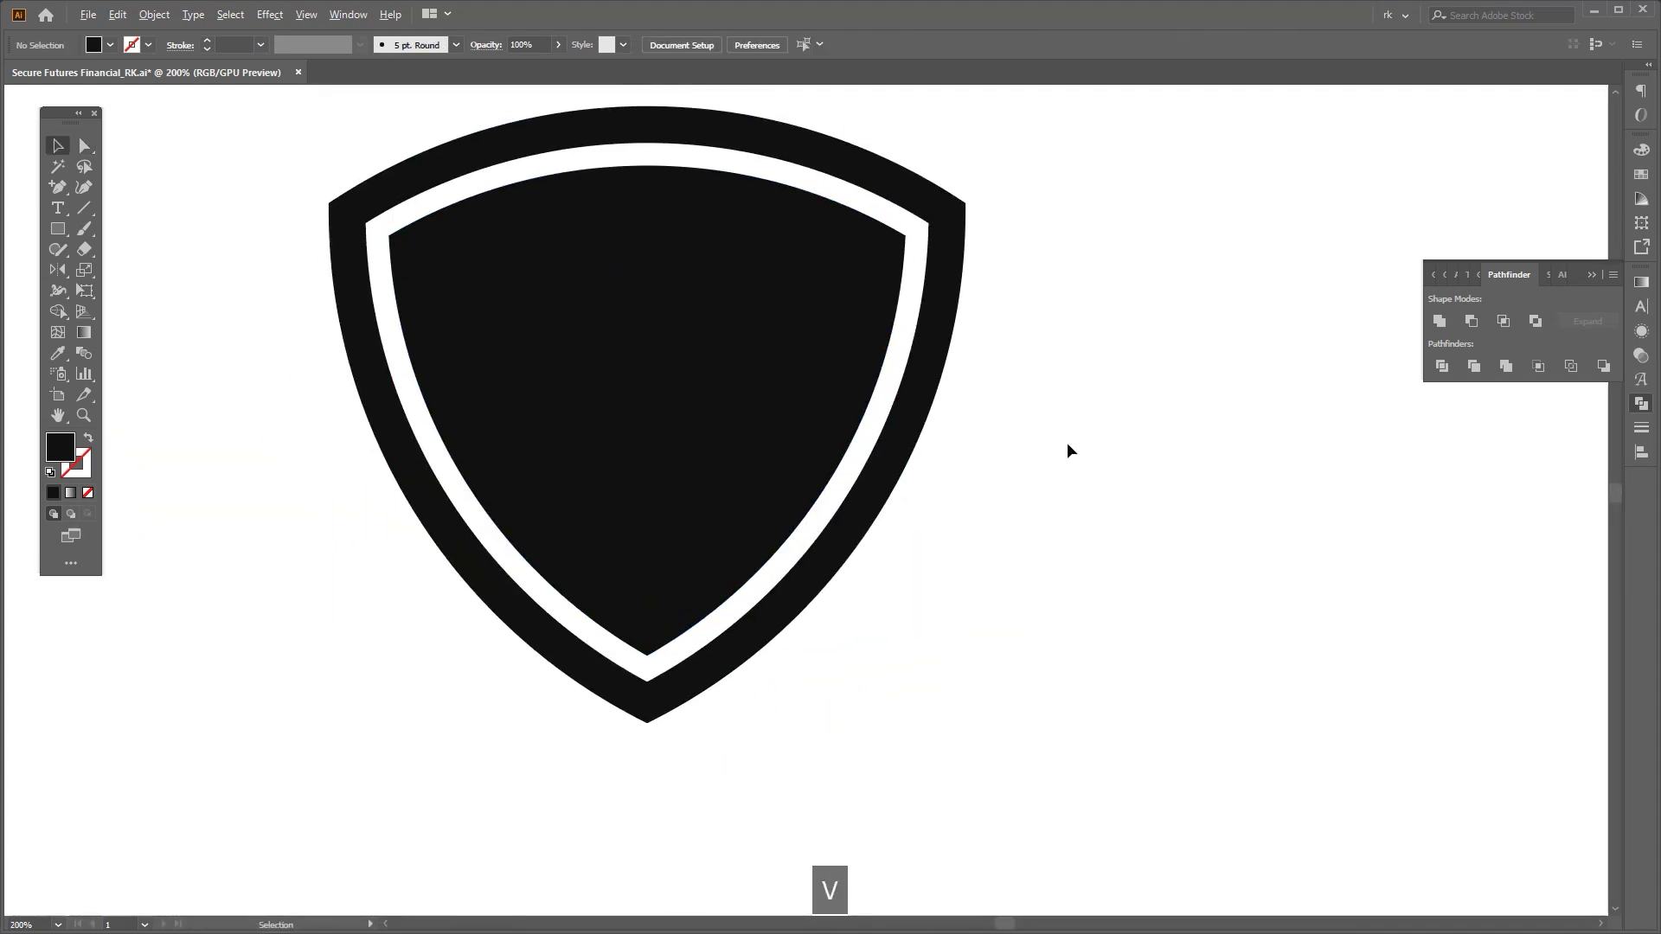
Draw a straight diagonal line with the Pen tool from the shield's lower left edge past its upper right edge.
{"action": "scroll", "coordinate": [1067, 450], "scroll_direction": "down", "scroll_amount": 2}
{"action": "key", "text": "p"}
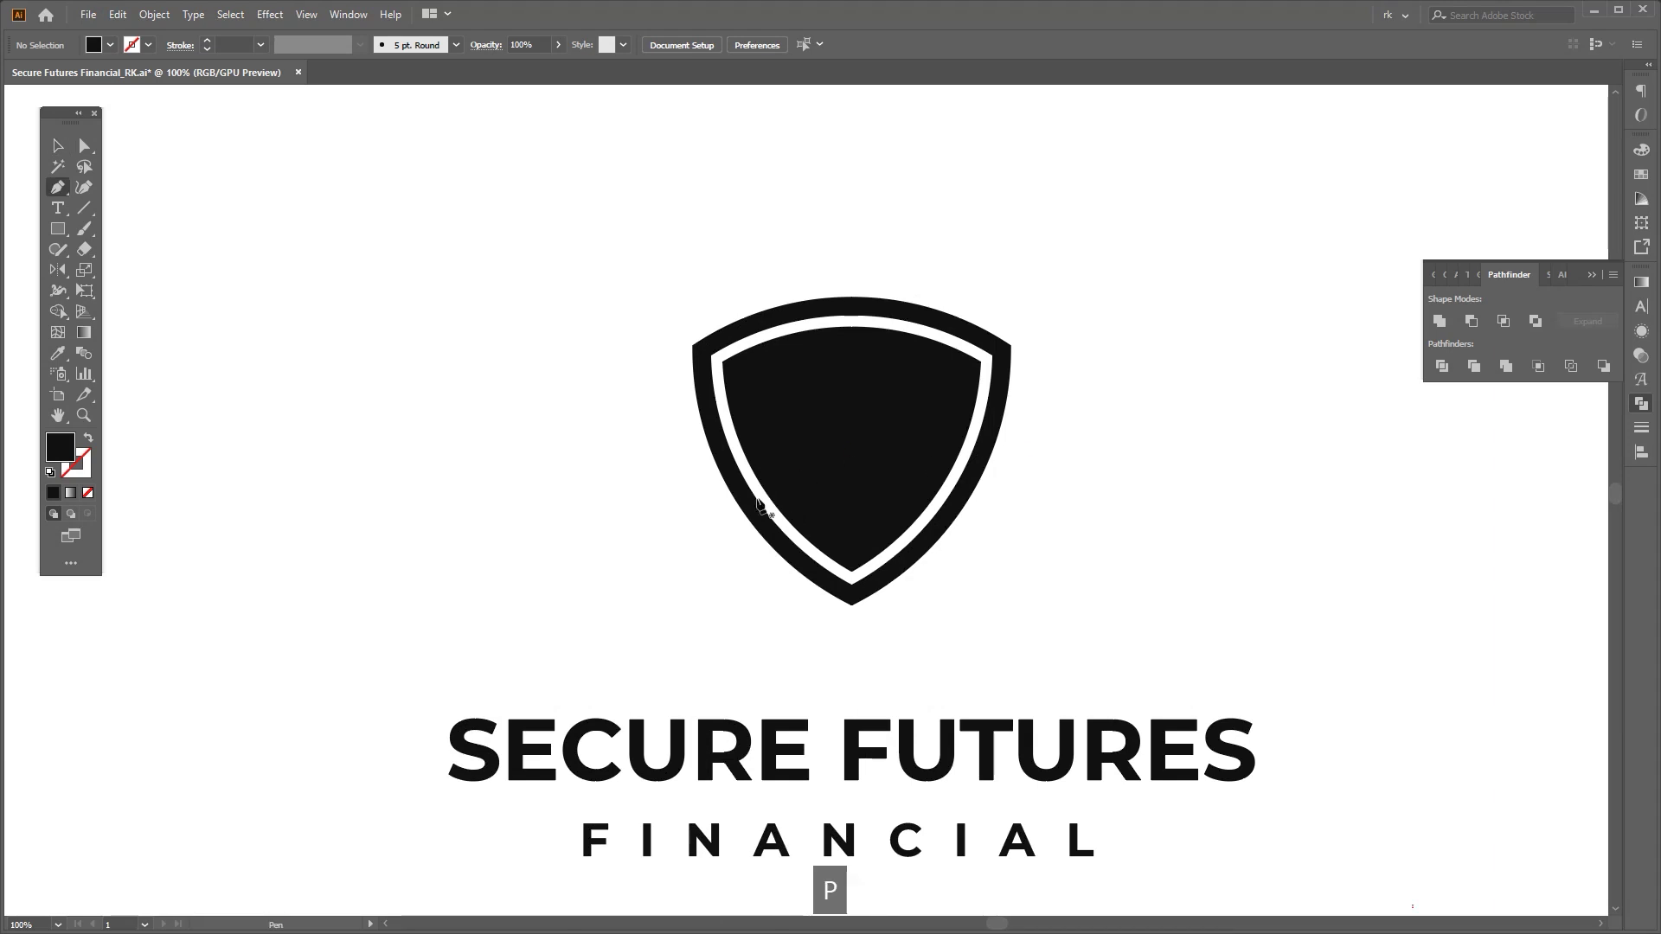
{"action": "left_click", "coordinate": [732, 513]}
{"action": "scroll", "coordinate": [896, 450], "scroll_direction": "up", "scroll_amount": 2}
{"action": "left_click_drag", "start_coordinate": [1071, 312], "coordinate": [1054, 339]}
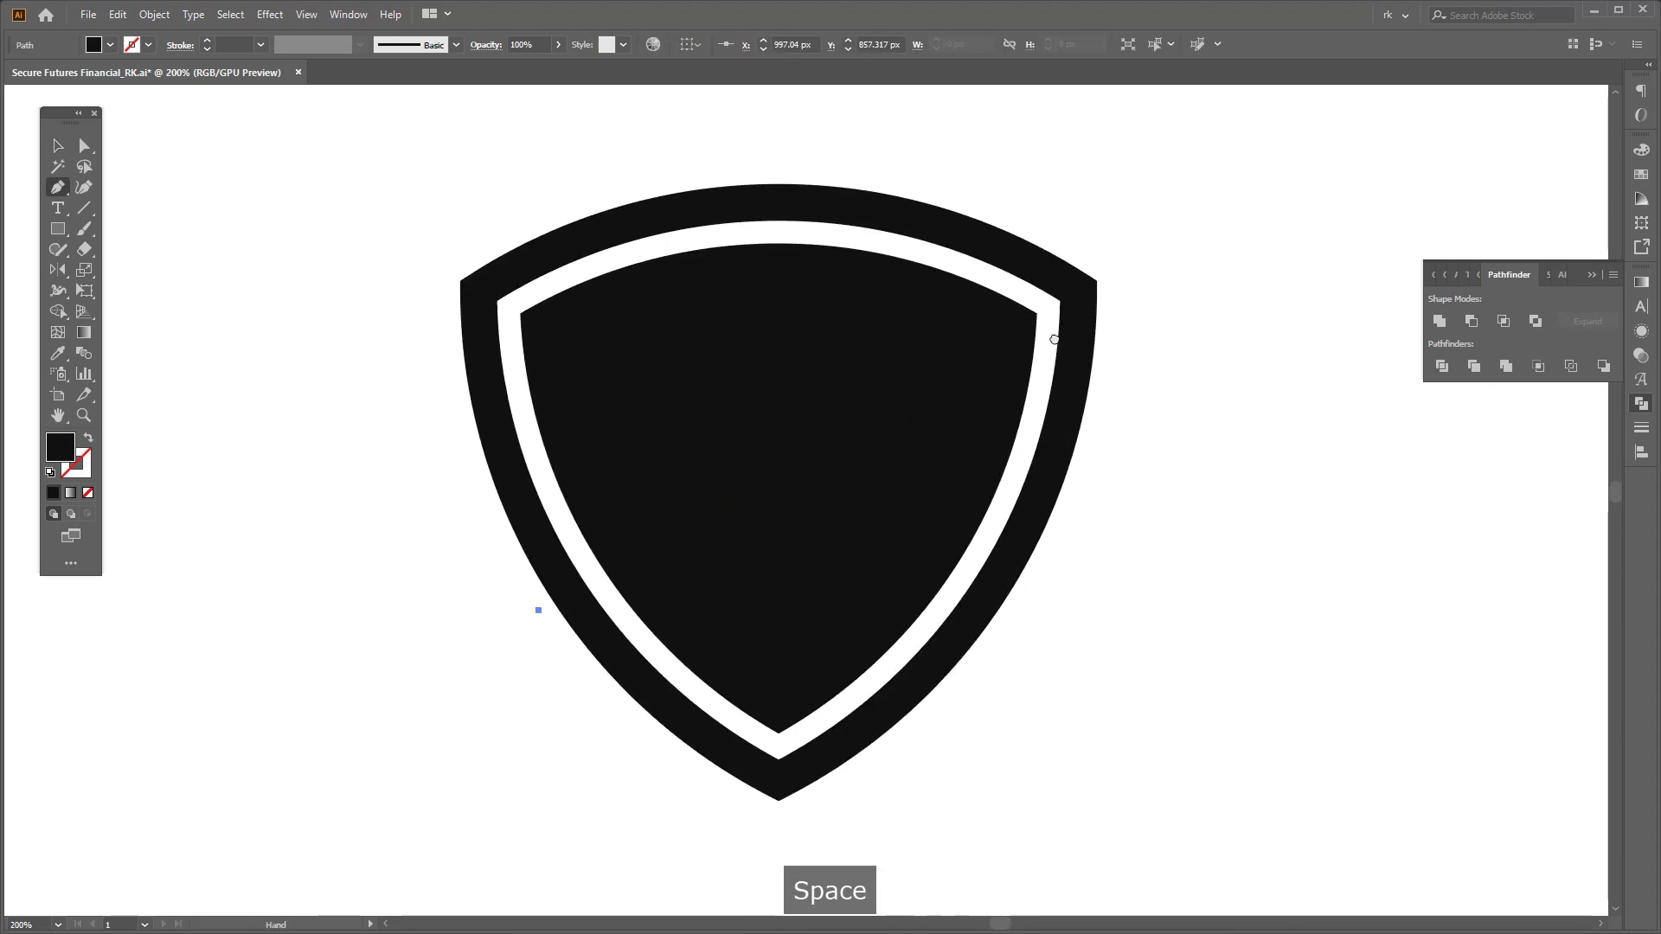
{"action": "left_click", "coordinate": [1123, 307]}
Give the diagonal line a white 10 pt stroke with no fill.
{"action": "key", "text": "i"}
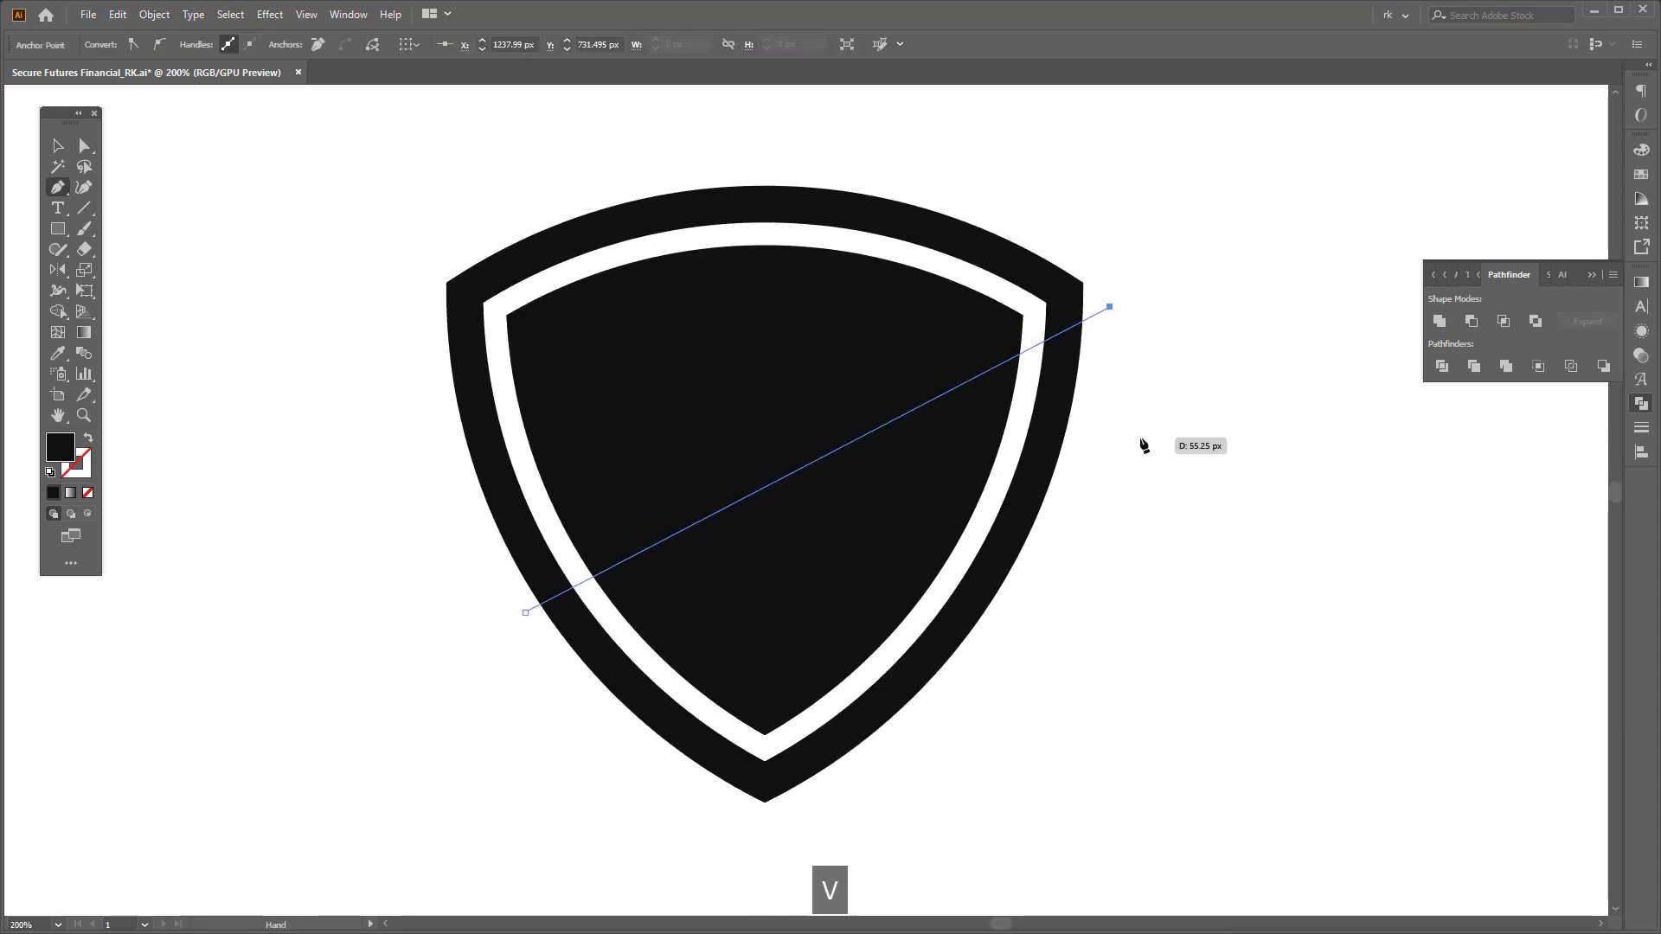
{"action": "left_click", "coordinate": [1172, 421]}
{"action": "key", "text": "shift+x"}
{"action": "key", "text": "space"}
{"action": "key", "text": "v"}
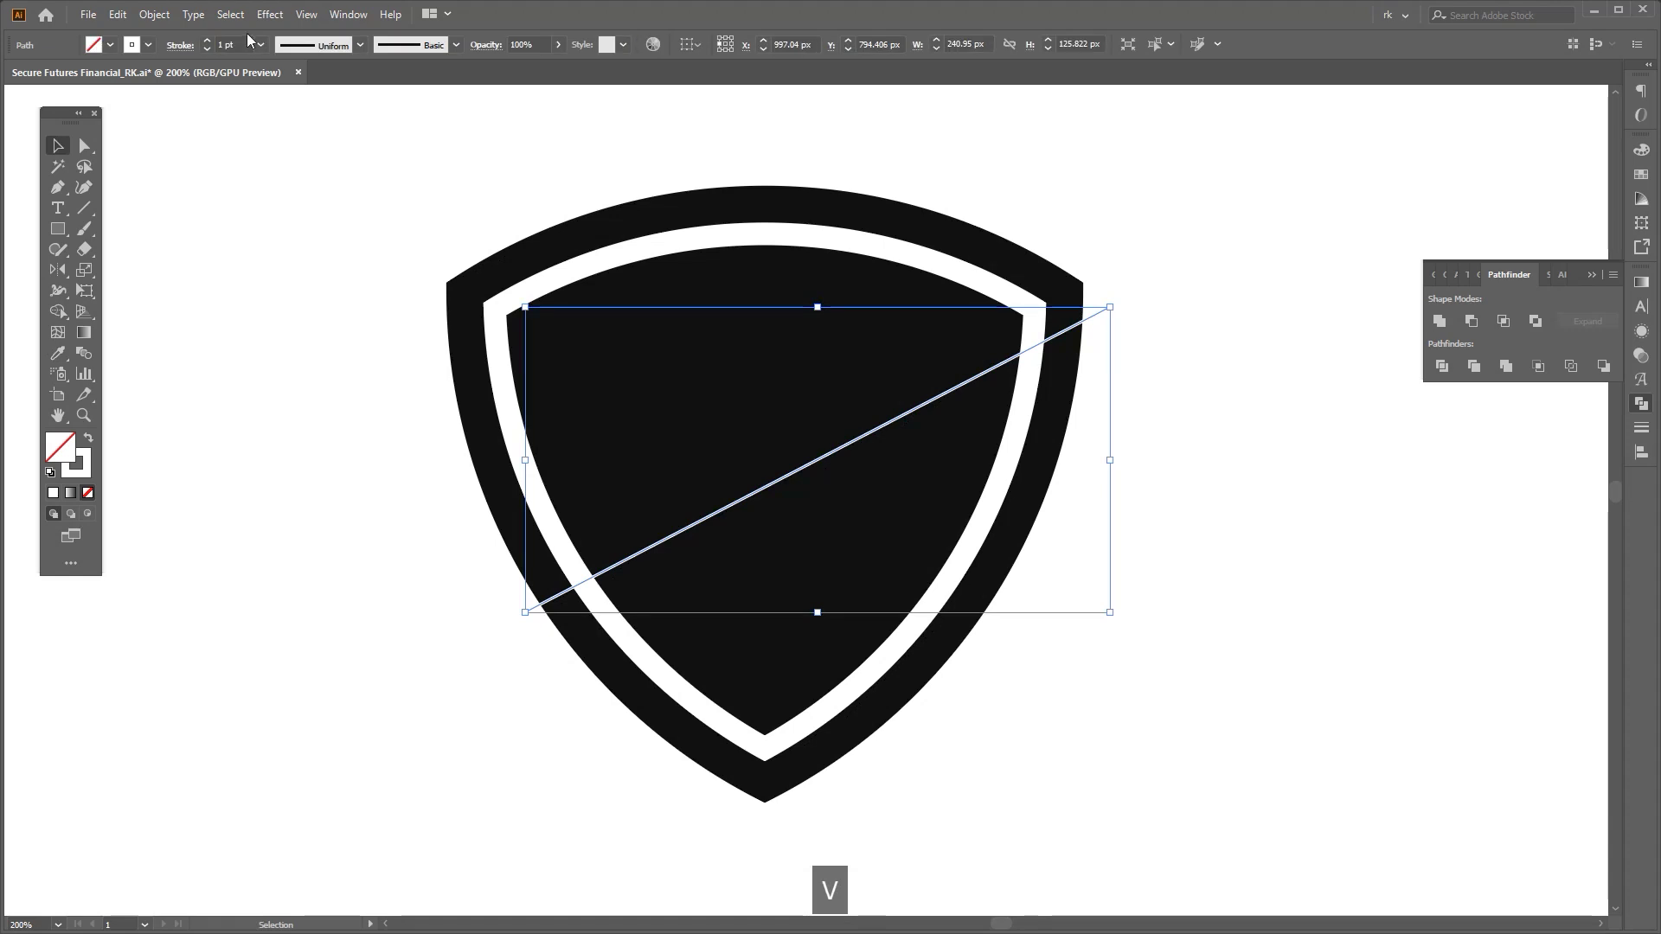
{"action": "scroll", "coordinate": [236, 47], "scroll_direction": "up", "scroll_amount": 5}
{"action": "scroll", "coordinate": [236, 48], "scroll_direction": "up", "scroll_amount": 4}
{"action": "left_click", "coordinate": [320, 470]}
{"action": "mouse_move", "coordinate": [329, 482]}
{"action": "left_mouse_down"}
{"action": "mouse_move", "coordinate": [377, 500]}
{"action": "mouse_move", "coordinate": [381, 530]}
{"action": "left_mouse_up"}
Draw a horizontal white line about 161 px long leftward from the inner shield's right edge, meeting the diagonal.
{"action": "key", "text": "v"}
{"action": "key", "text": "space"}
{"action": "key", "text": "v"}
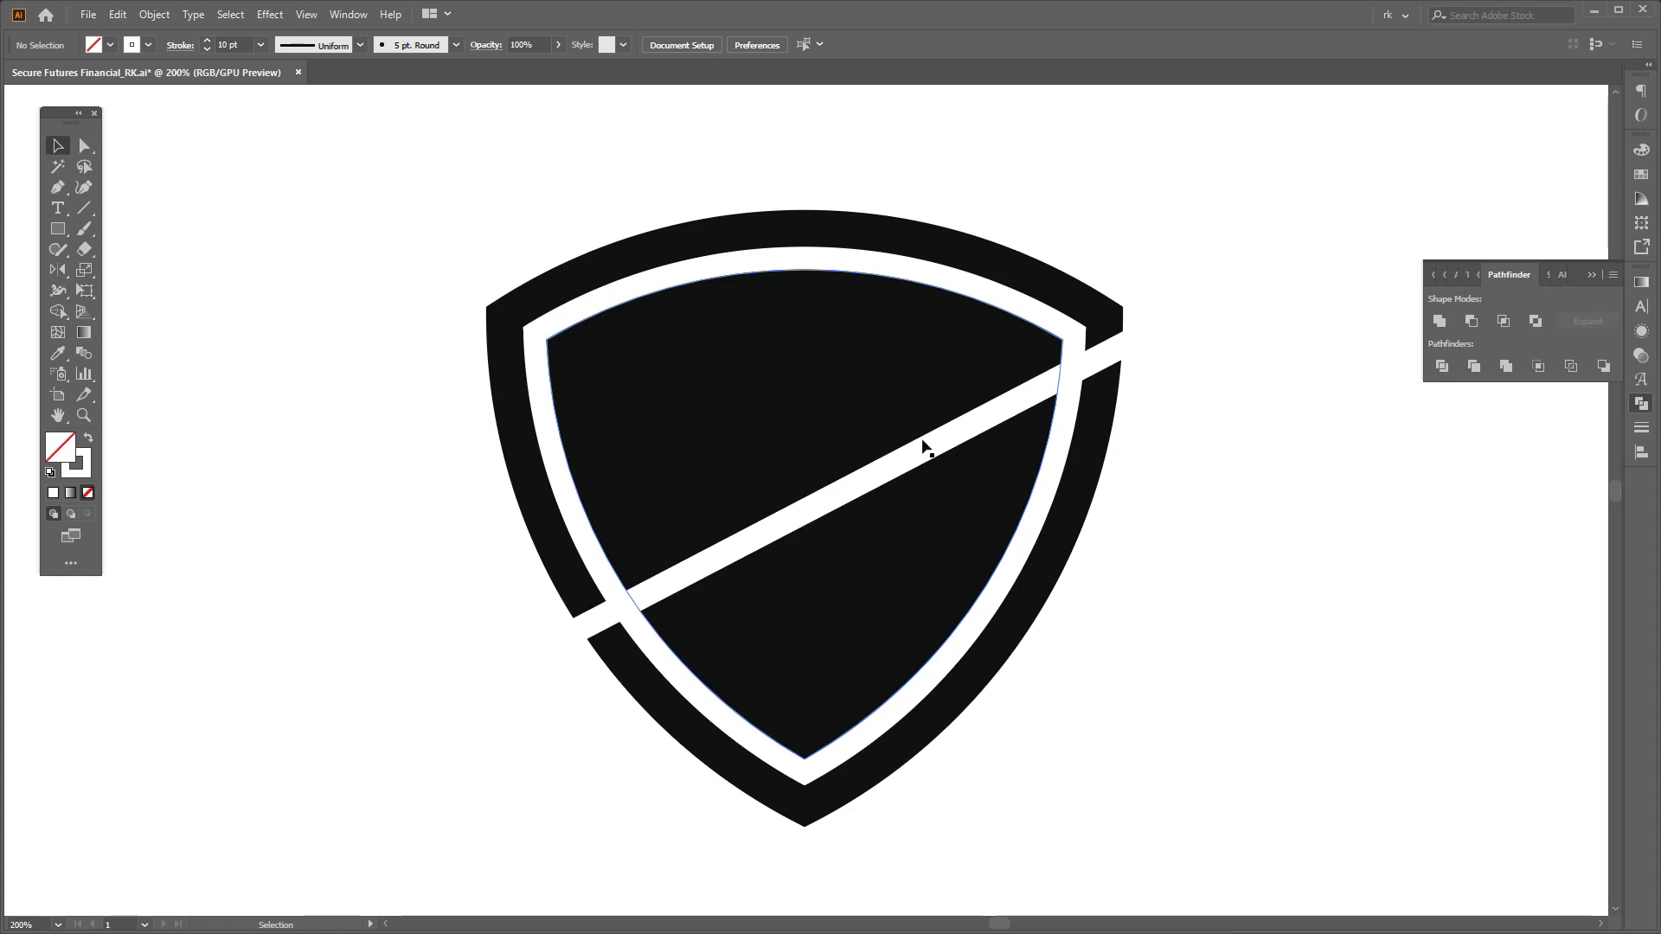
{"action": "key", "text": "space"}
{"action": "left_click_drag", "start_coordinate": [1209, 508], "coordinate": [1201, 513]}
{"action": "key", "text": "v"}
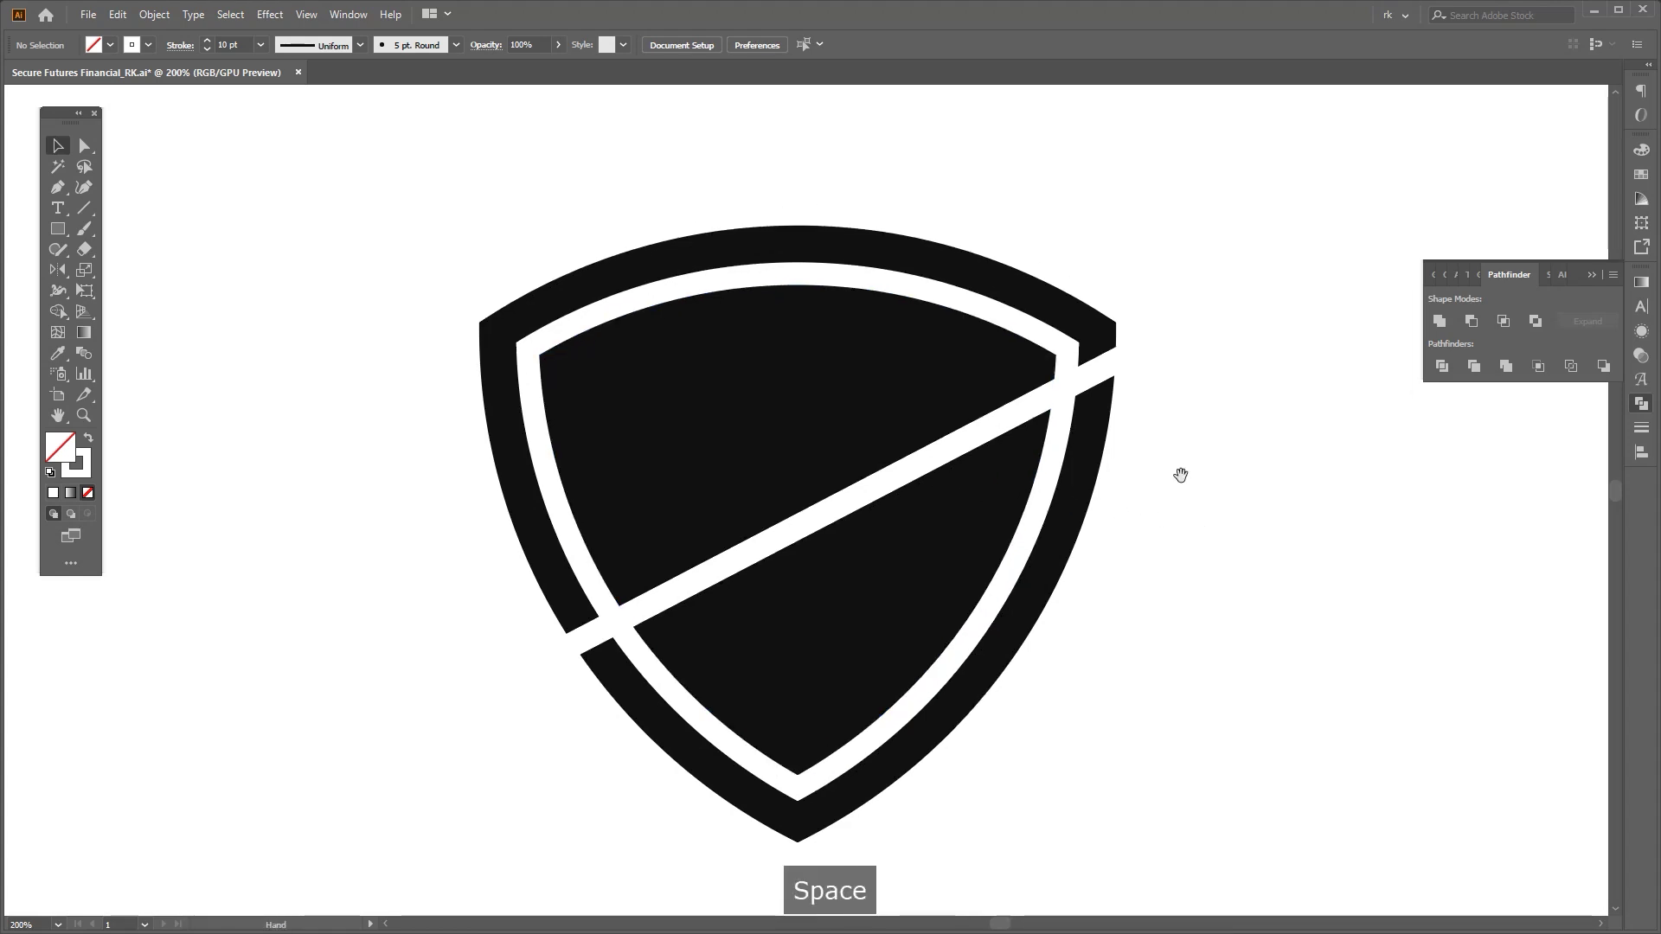
{"action": "key", "text": "p"}
{"action": "left_click", "coordinate": [1054, 392]}
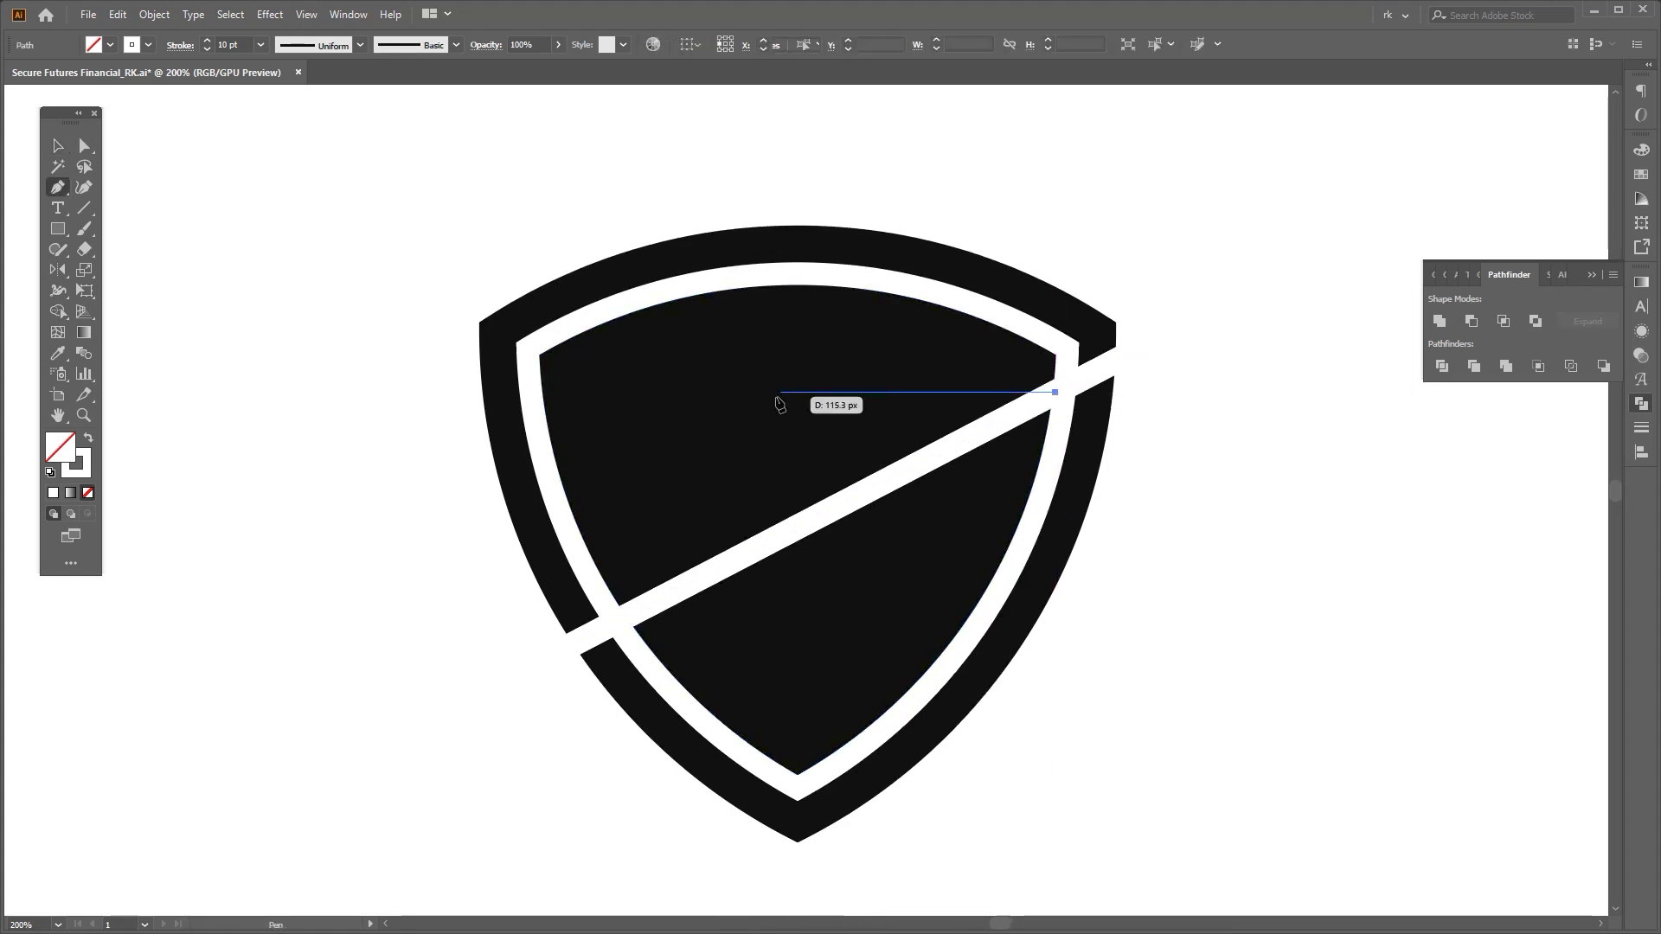
{"action": "left_click", "coordinate": [665, 396], "text": "shift"}
{"action": "key", "text": "space"}
{"action": "left_click_drag", "start_coordinate": [938, 451], "coordinate": [901, 463]}
{"action": "key", "text": "v"}
{"action": "left_click", "coordinate": [1158, 511]}
Duplicate the horizontal line down and to the left so it runs from the inner shield's left edge across the diagonal.
{"action": "key", "text": "space"}
{"action": "left_click_drag", "start_coordinate": [1117, 554], "coordinate": [1173, 537]}
{"action": "left_click_drag", "start_coordinate": [817, 388], "coordinate": [712, 483]}
{"action": "scroll", "coordinate": [977, 495], "scroll_direction": "up", "scroll_amount": 1}
{"action": "key", "text": "a"}
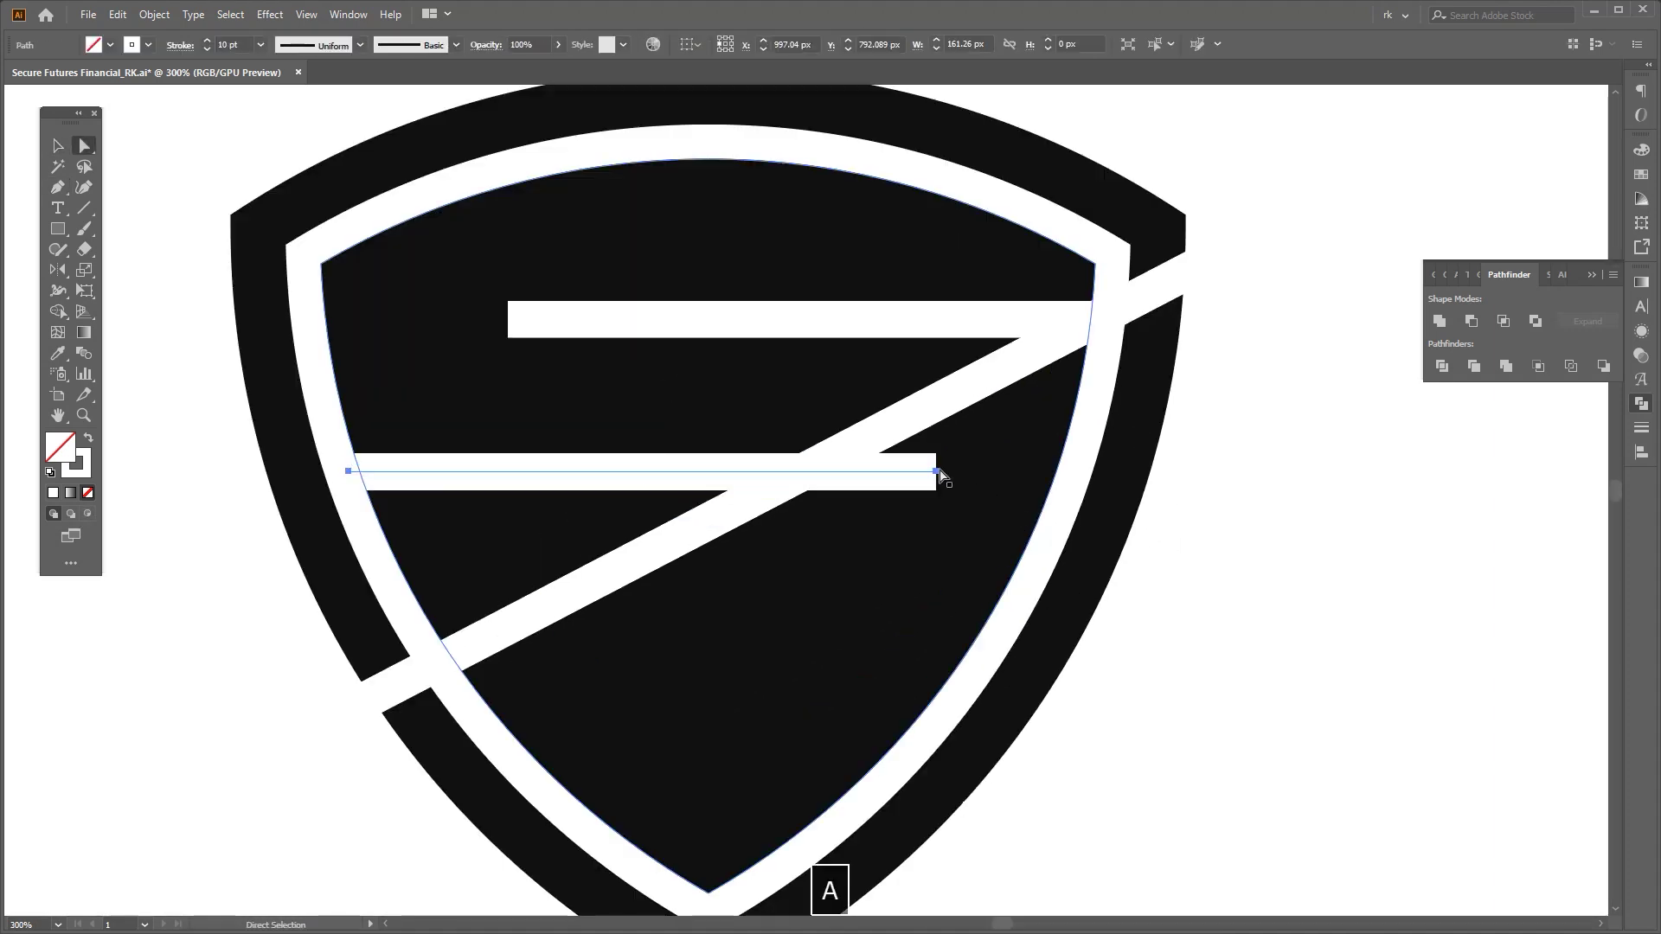
{"action": "left_click", "coordinate": [936, 471]}
{"action": "scroll", "coordinate": [957, 477], "scroll_direction": "down", "scroll_amount": 3}
{"action": "left_click", "coordinate": [1000, 500]}
{"action": "scroll", "coordinate": [1047, 528], "scroll_direction": "up", "scroll_amount": 1}
{"action": "key", "text": "space"}
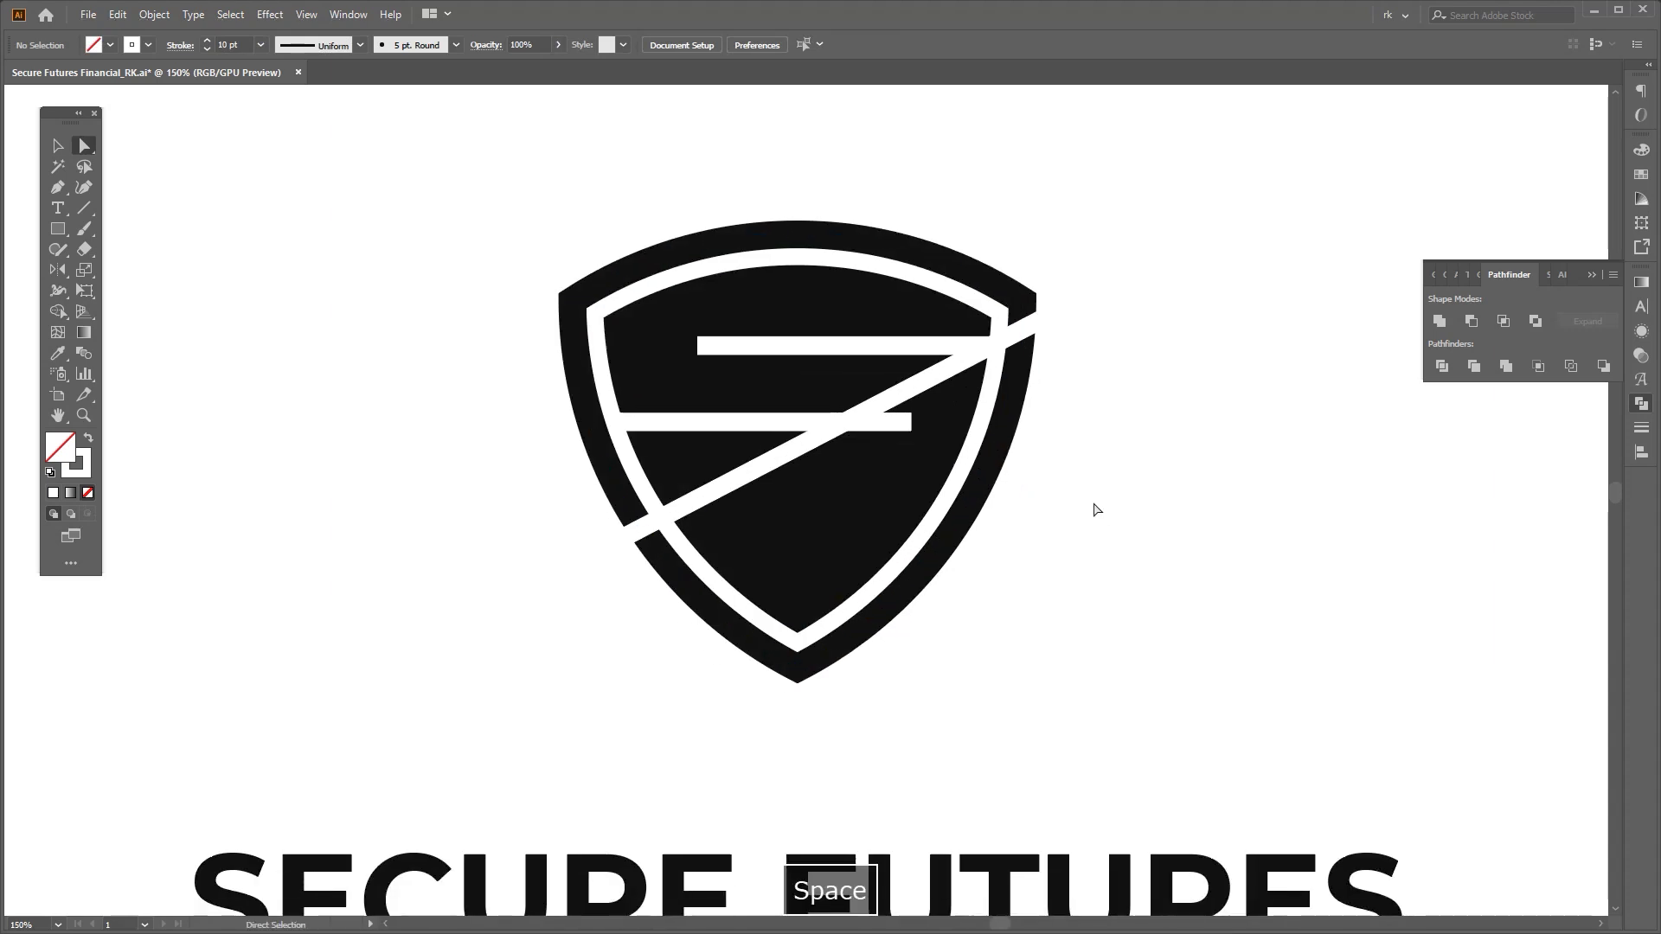
Draw a vertical white line about 101 px tall from the shield's lower left edge up to the diagonal.
{"action": "left_click_drag", "start_coordinate": [1066, 571], "coordinate": [1047, 521]}
{"action": "left_click", "coordinate": [721, 598]}
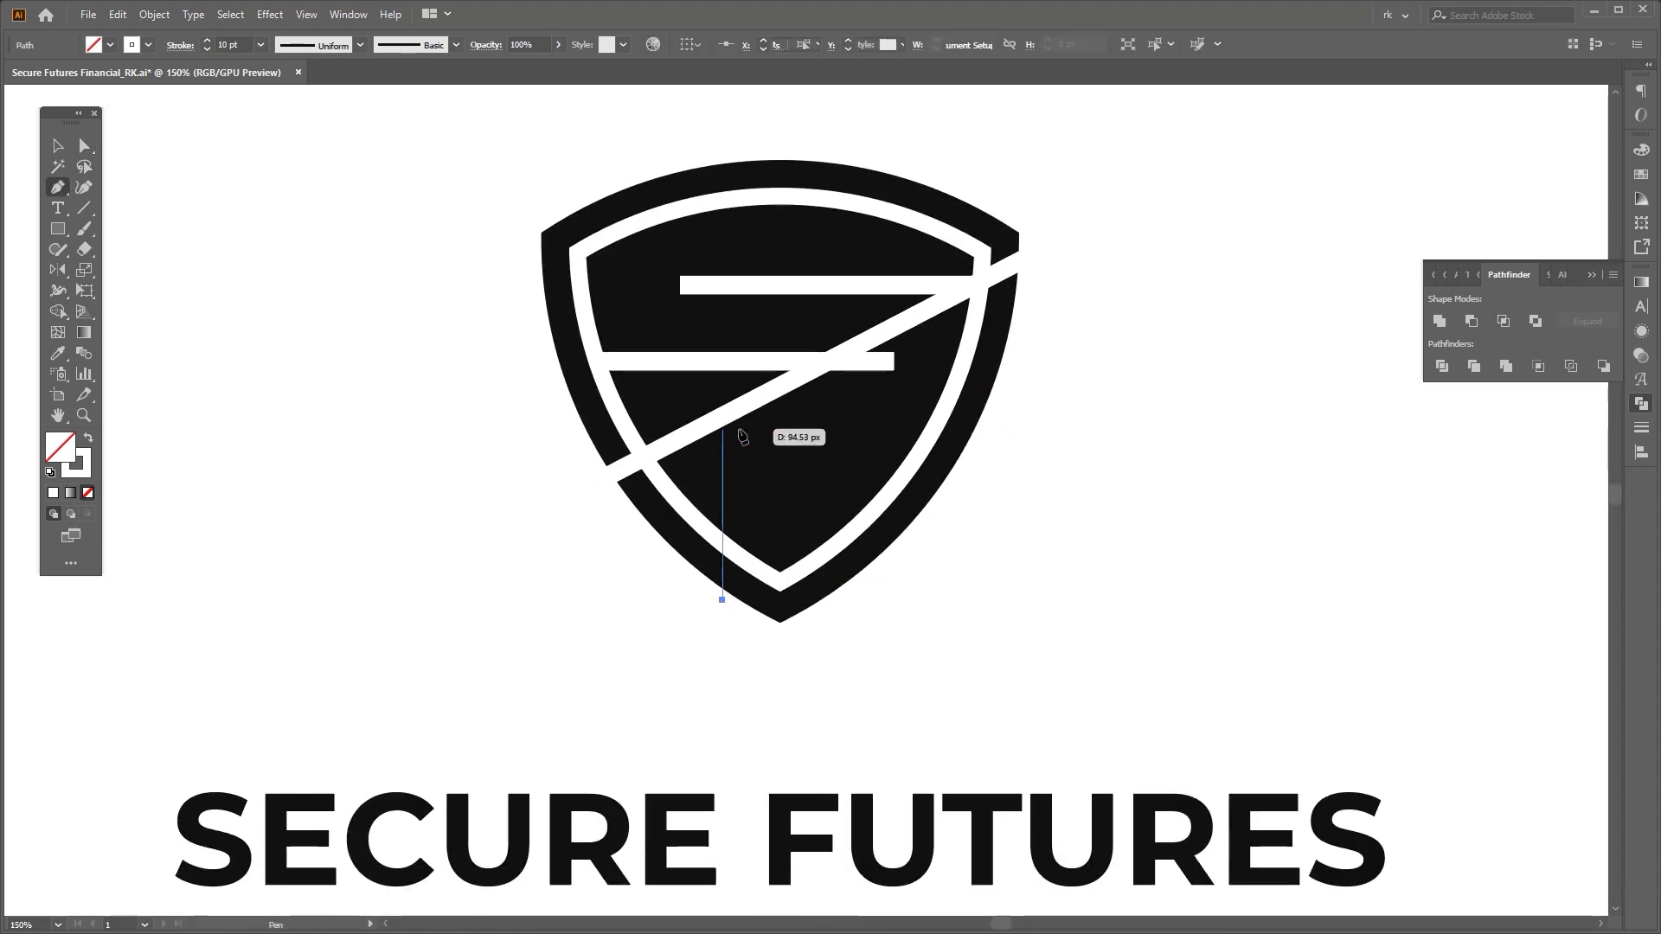
{"action": "left_click", "coordinate": [723, 419]}
{"action": "key", "text": "space"}
{"action": "key", "text": "v"}
Duplicate the vertical line to the right onto the shield's centre axis at the same height.
{"action": "mouse_move", "coordinate": [711, 512]}
{"action": "left_mouse_down"}
{"action": "mouse_move", "coordinate": [710, 588]}
{"action": "mouse_move", "coordinate": [781, 571]}
{"action": "left_mouse_up"}
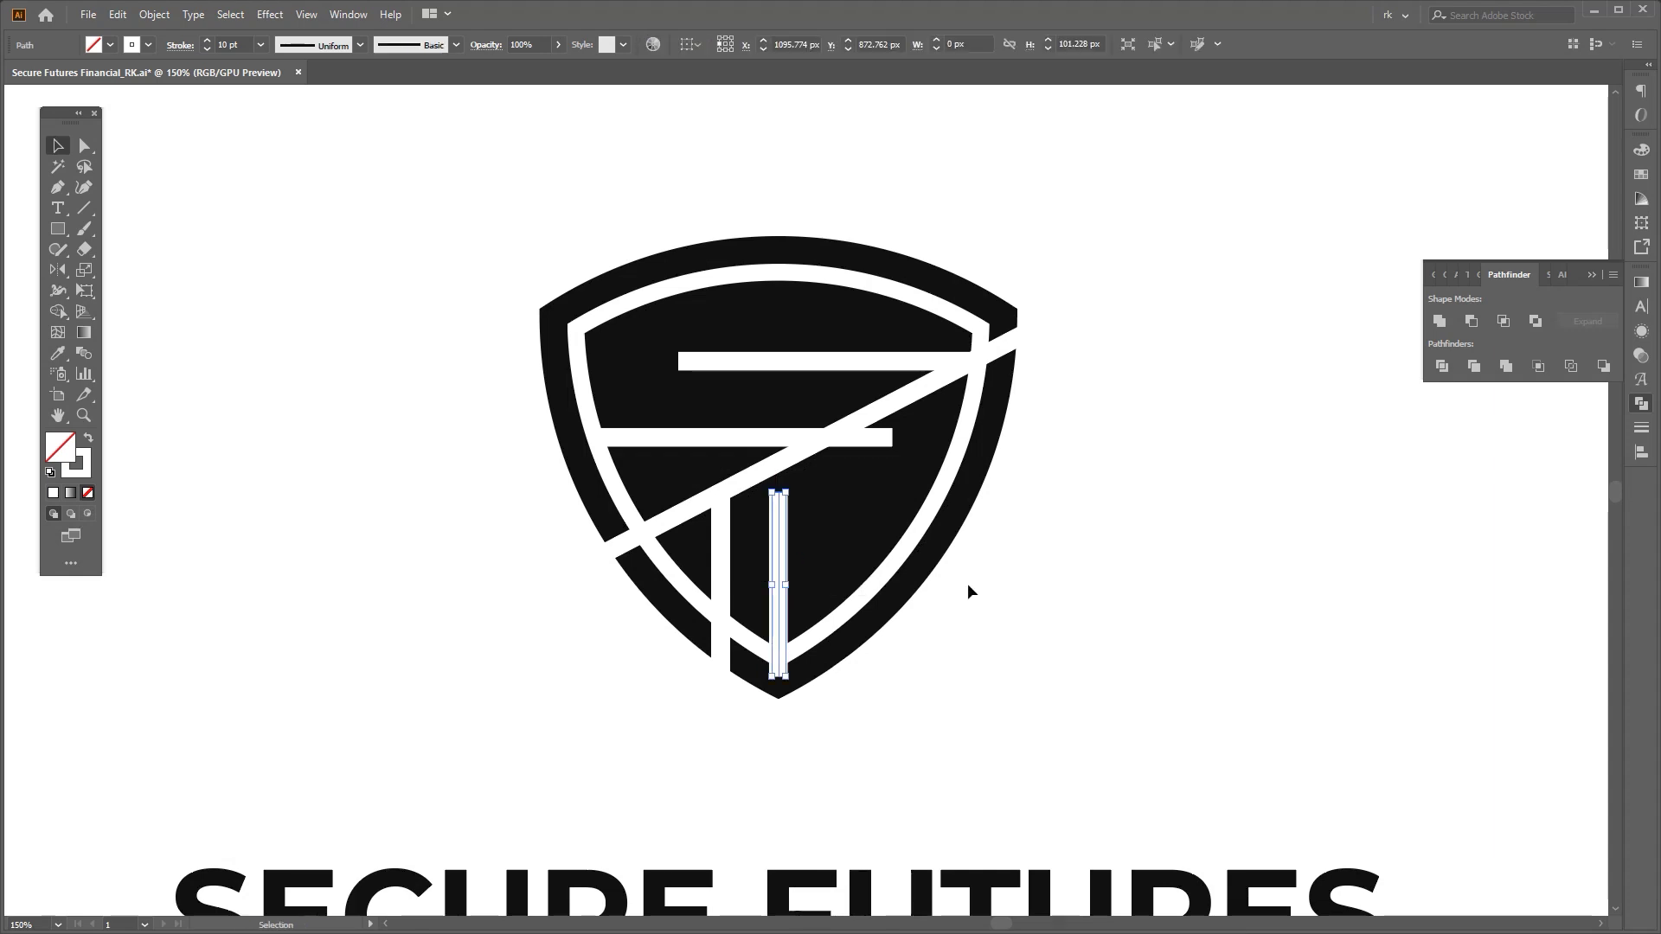
{"action": "key", "text": "ctrl+z"}
{"action": "scroll", "coordinate": [738, 634], "scroll_direction": "up", "scroll_amount": 2}
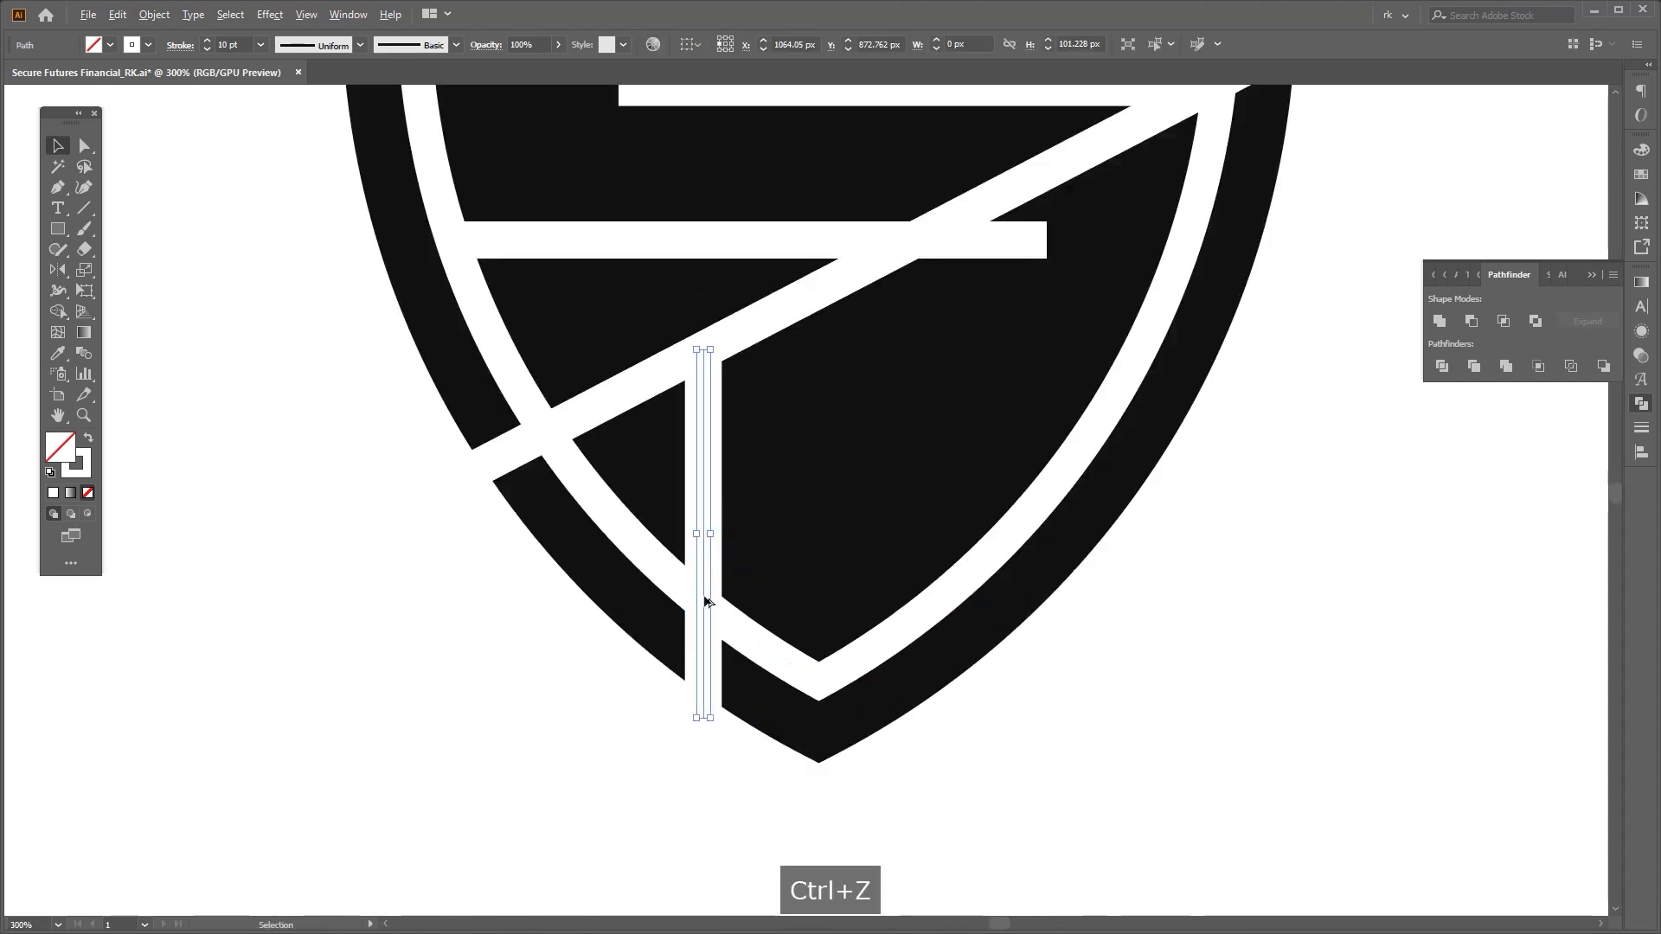
{"action": "left_click_drag", "start_coordinate": [722, 605], "coordinate": [827, 593]}
{"action": "scroll", "coordinate": [827, 593], "scroll_direction": "down", "scroll_amount": 2}
{"action": "key", "text": "space"}
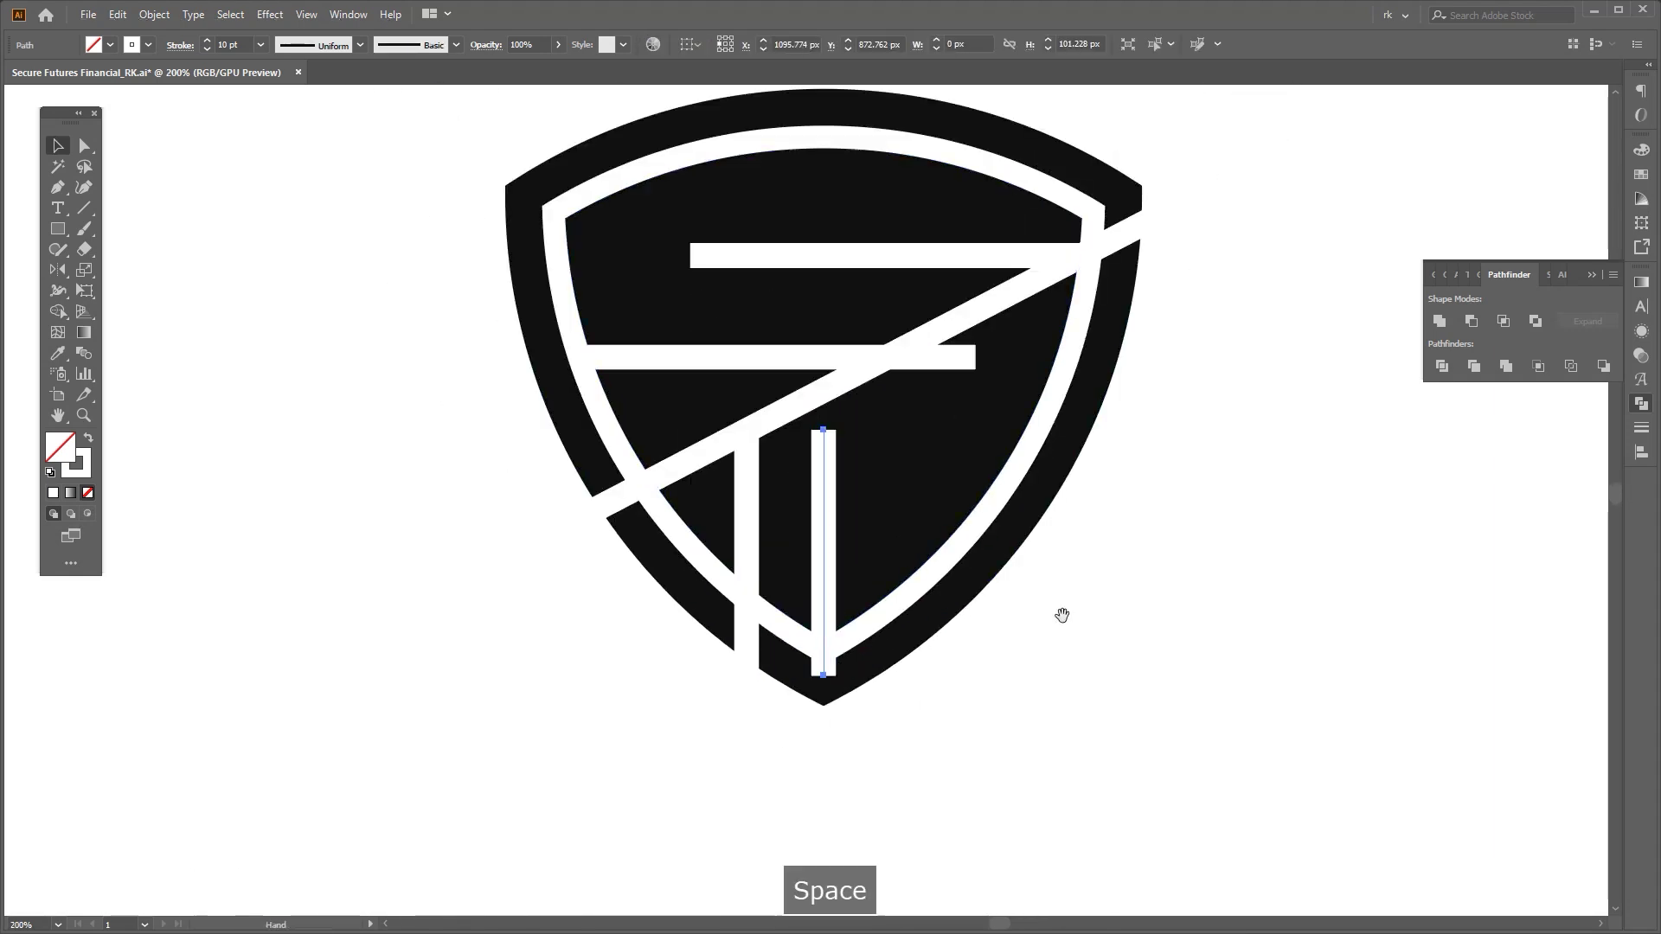
Repeat the last duplication to add a third vertical white line right of the shield's centre axis at the same spacing.
{"action": "left_click_drag", "start_coordinate": [1064, 615], "coordinate": [1016, 637]}
{"action": "key", "text": "ctrl+d"}
{"action": "key", "text": "space"}
{"action": "left_click_drag", "start_coordinate": [1087, 576], "coordinate": [1010, 632]}
{"action": "left_click", "coordinate": [1009, 631]}
{"action": "key", "text": "space"}
{"action": "left_click_drag", "start_coordinate": [909, 727], "coordinate": [913, 699]}
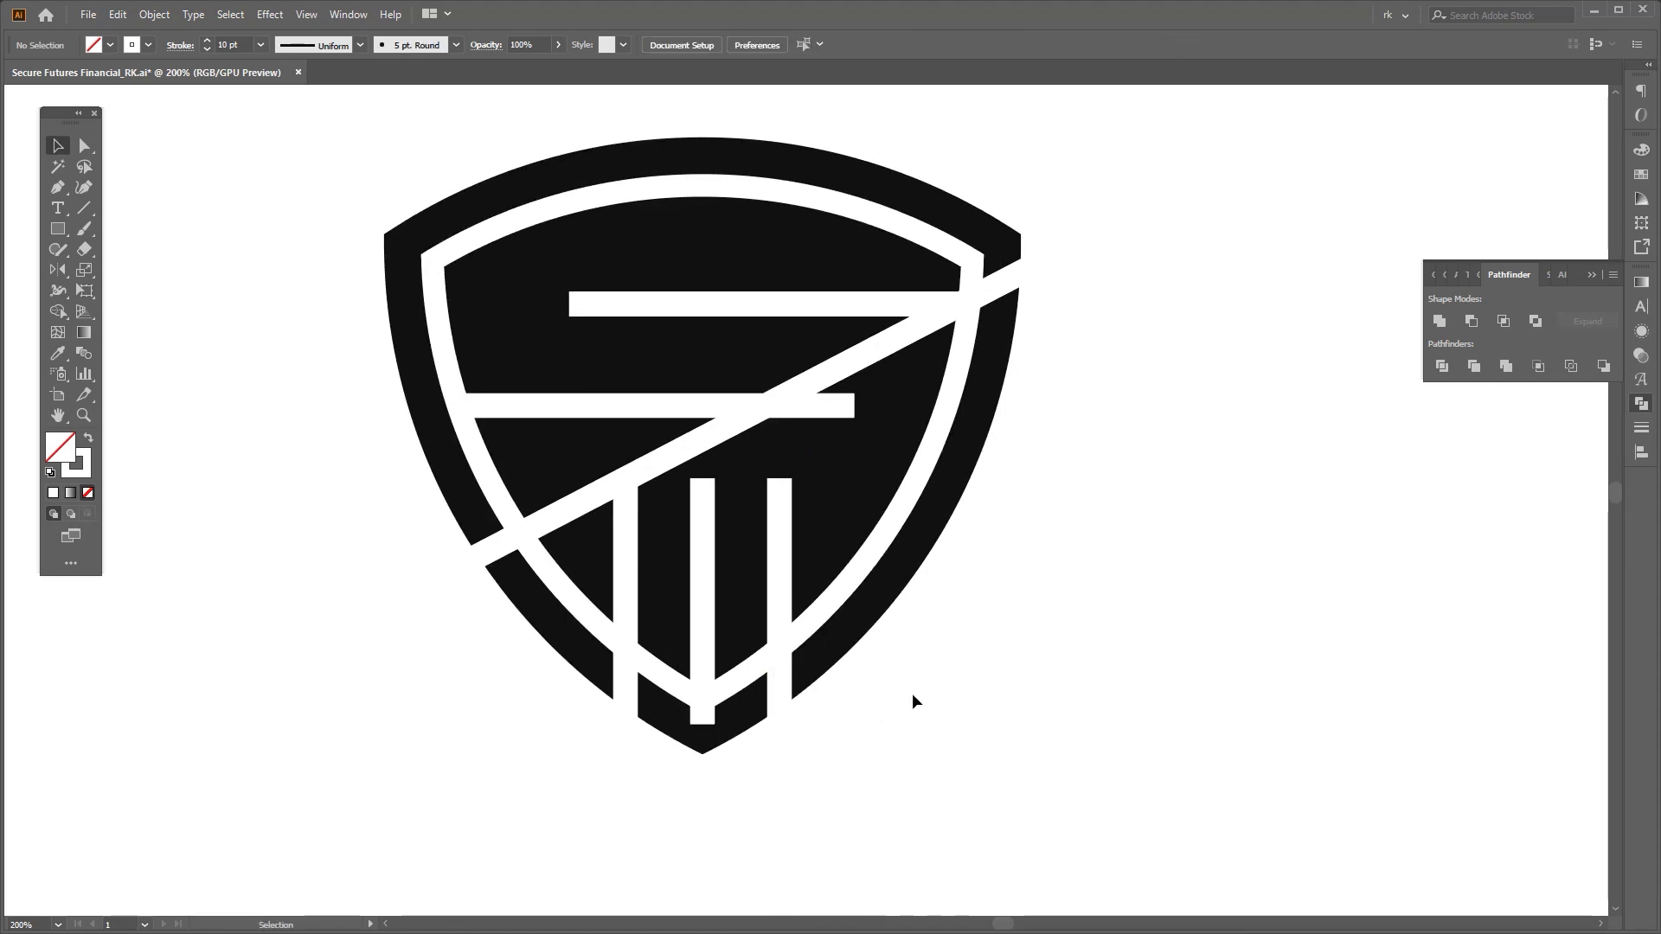
Extend the third vertical line's upper end to the diagonal and shift the line up and to the right along it.
{"action": "left_click", "coordinate": [782, 495]}
{"action": "key", "text": "a"}
{"action": "left_click_drag", "start_coordinate": [779, 478], "coordinate": [780, 398]}
{"action": "key", "text": "space"}
{"action": "left_click_drag", "start_coordinate": [923, 530], "coordinate": [925, 541]}
{"action": "key", "text": "v"}
{"action": "left_click", "coordinate": [963, 658]}
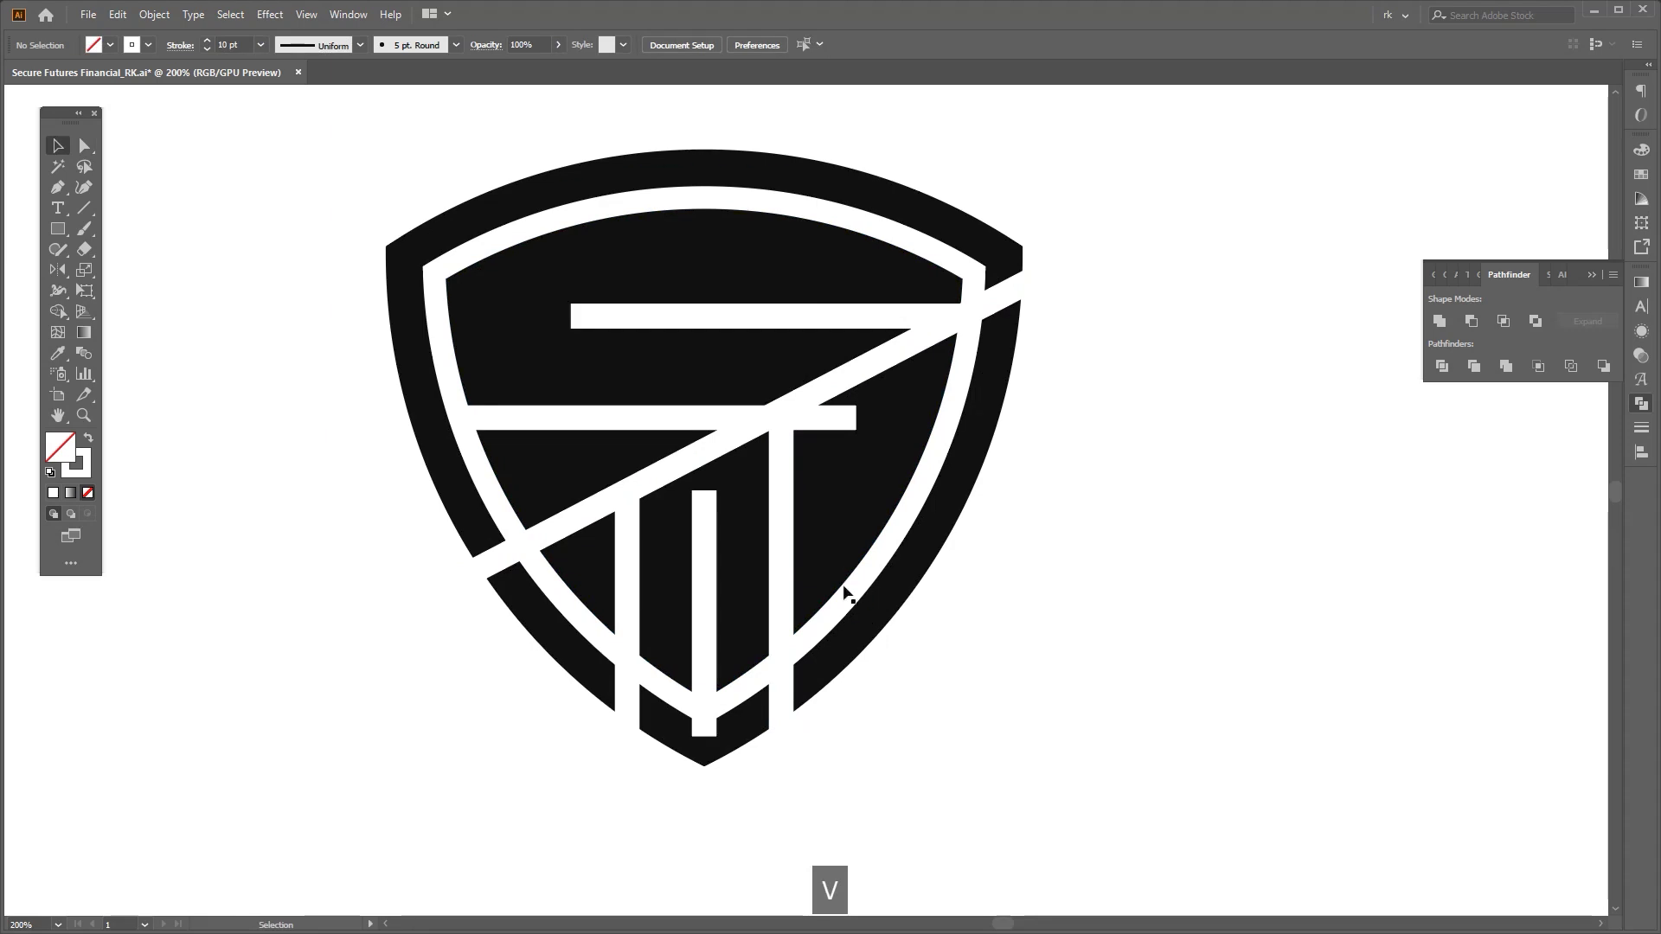
{"action": "left_click_drag", "start_coordinate": [810, 528], "coordinate": [850, 503]}
{"action": "key", "text": "v"}
Try to space the three vertical lines evenly by distributing them horizontally.
{"action": "left_click_drag", "start_coordinate": [963, 742], "coordinate": [610, 617]}
{"action": "left_click", "coordinate": [767, 580], "text": "shift"}
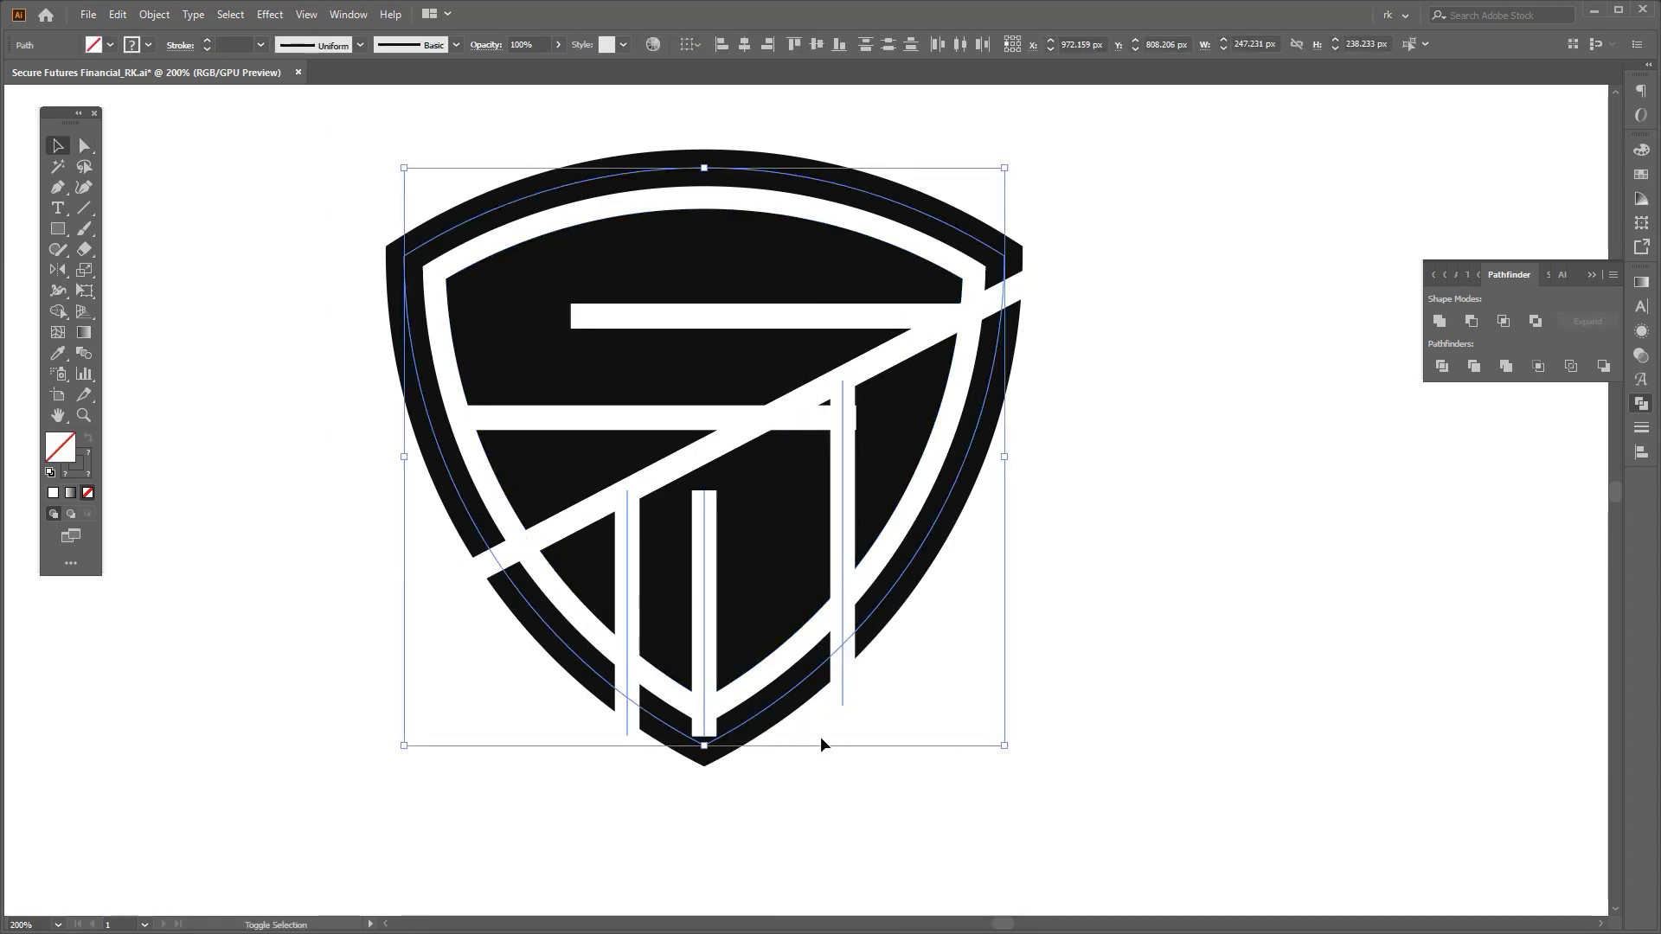
{"action": "left_click", "coordinate": [783, 690], "text": "shift"}
{"action": "left_click", "coordinate": [960, 44]}
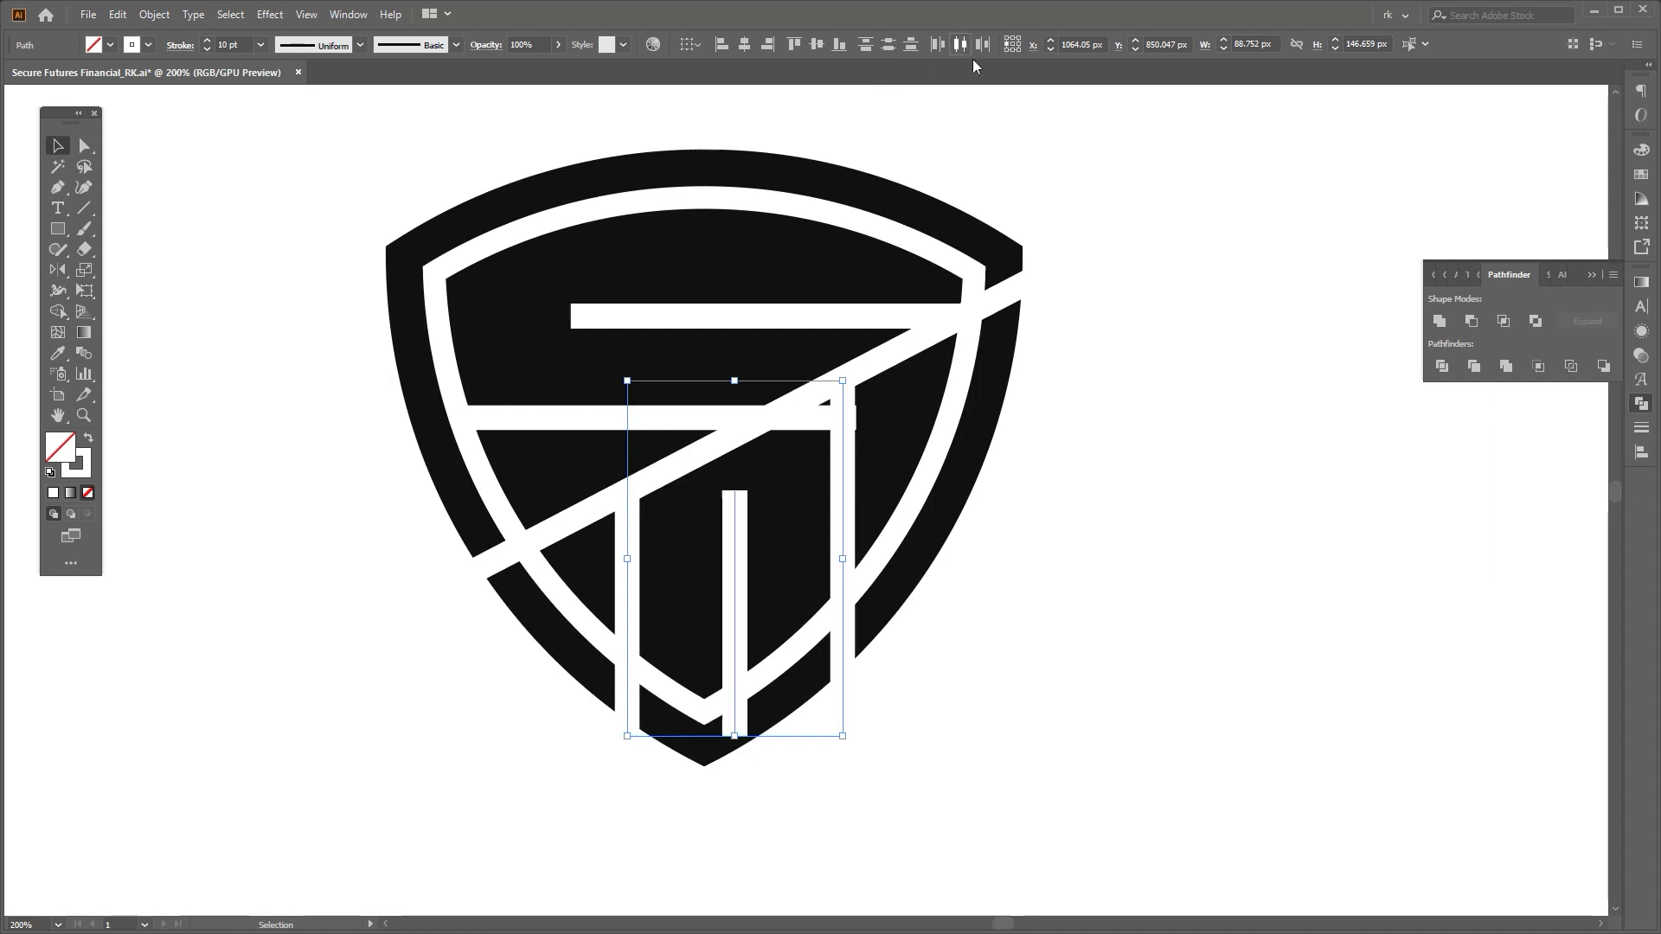
{"action": "left_click", "coordinate": [1067, 547]}
{"action": "scroll", "coordinate": [1030, 637], "scroll_direction": "down", "scroll_amount": 1}
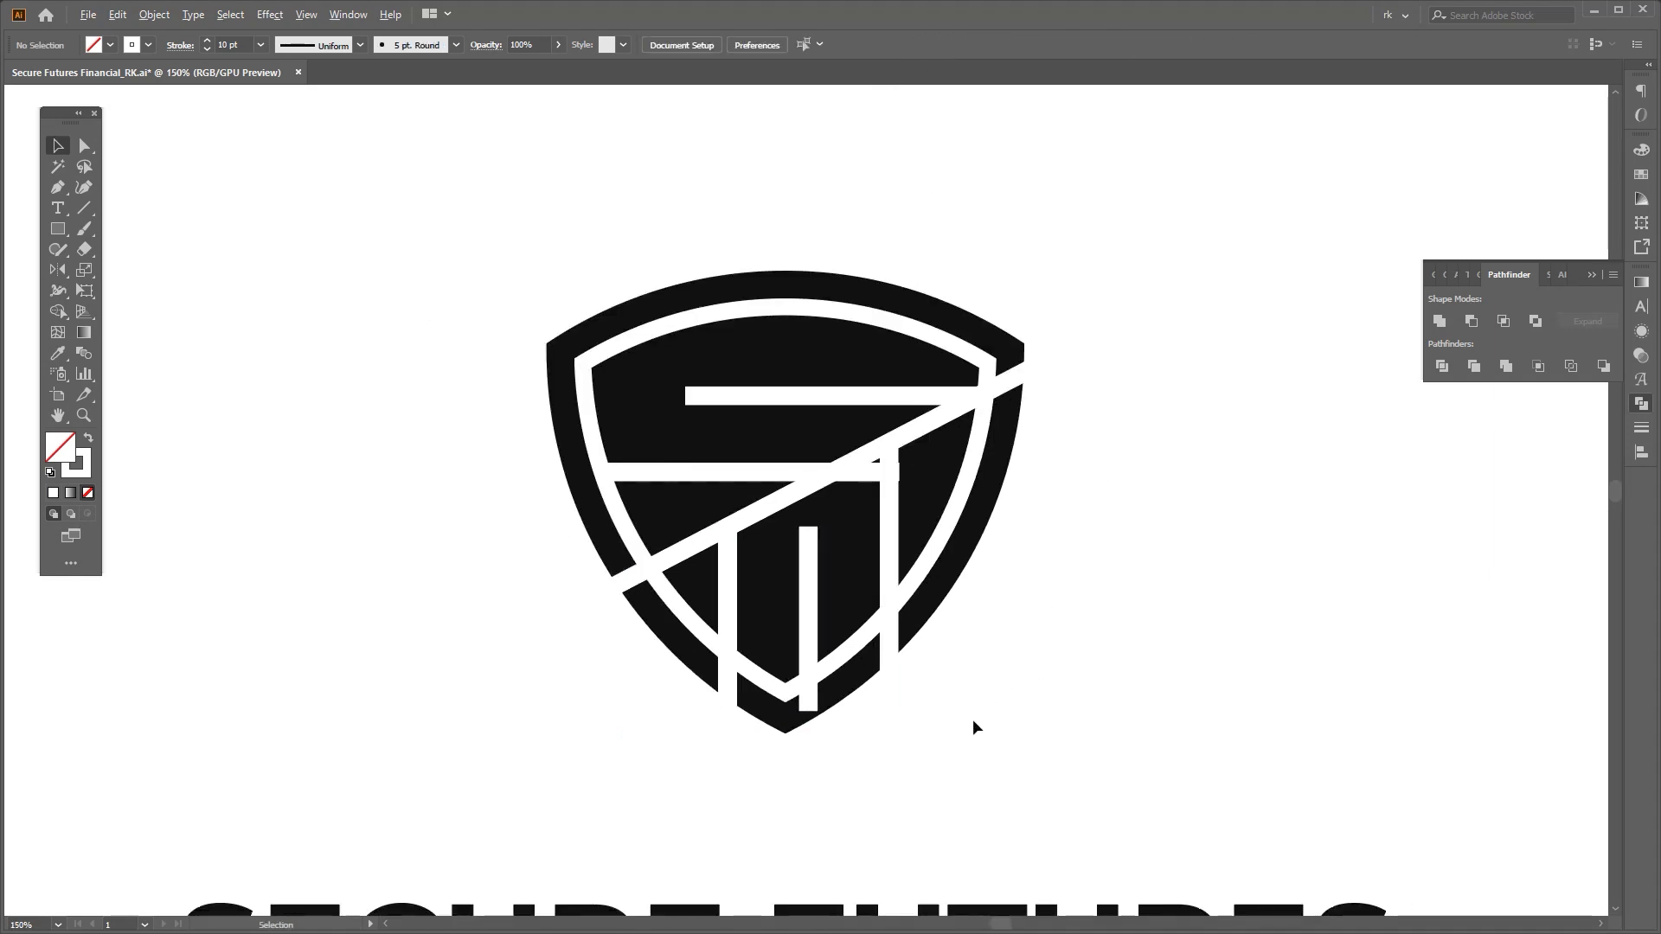
{"action": "key", "text": "space"}
{"action": "scroll", "coordinate": [973, 718], "scroll_direction": "up", "scroll_amount": 1}
{"action": "key", "text": "ctrl+z"}
{"action": "key", "text": "ctrl+z"}
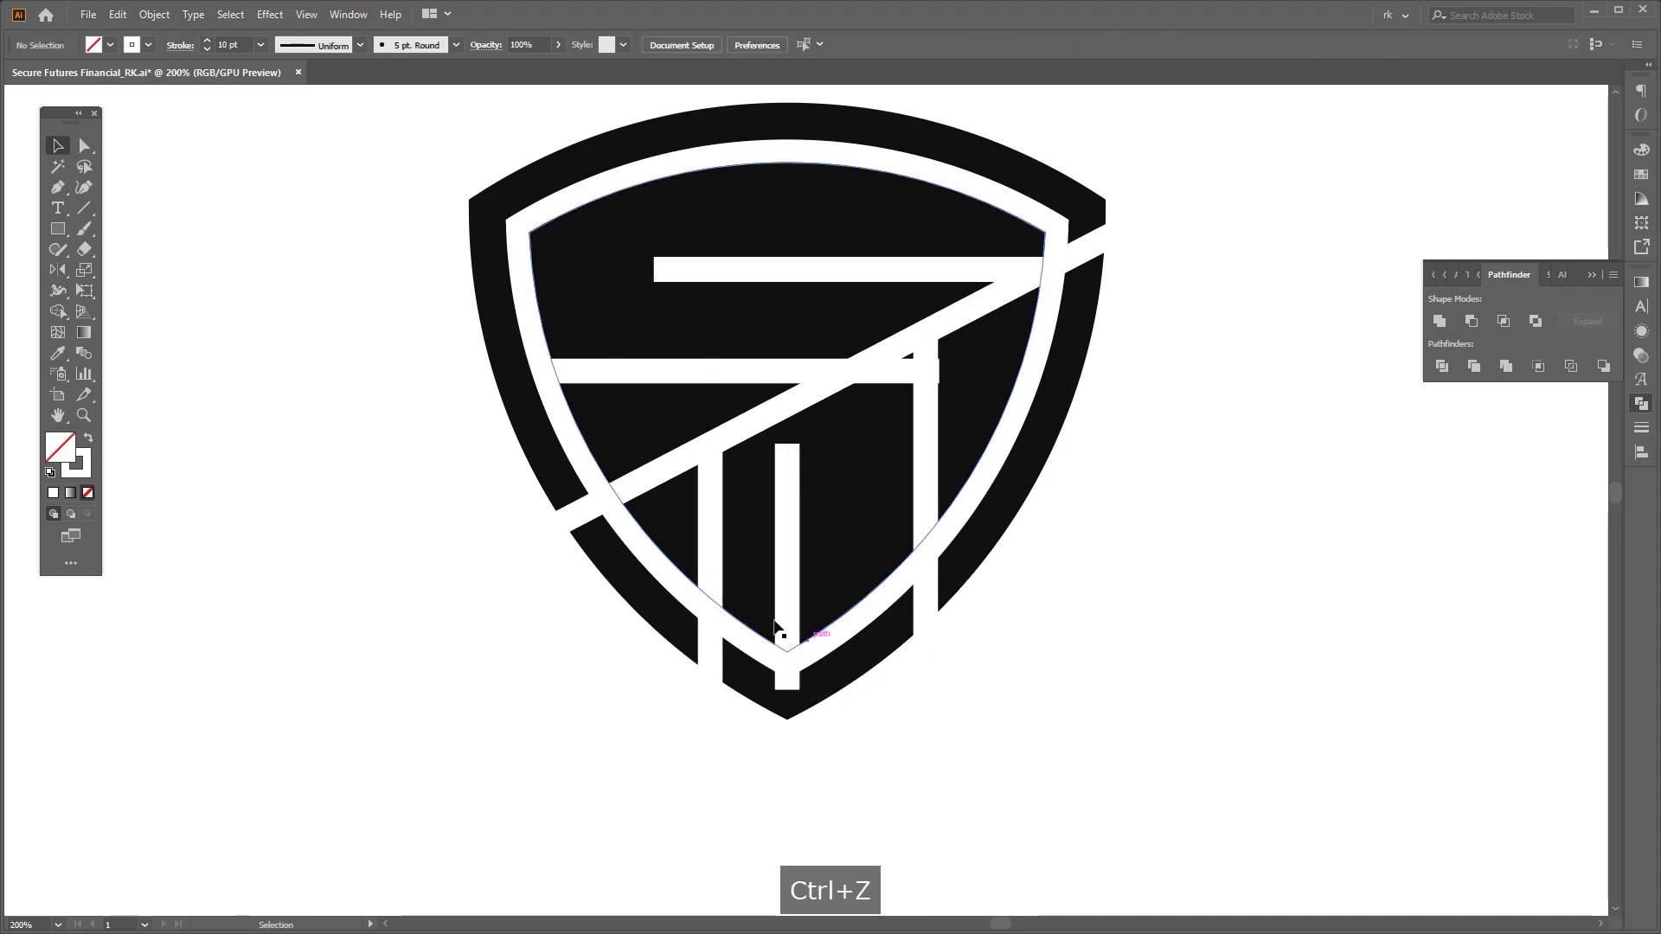
Shift the leftmost vertical line farther left, away from the shield's centre axis.
{"action": "left_click_drag", "start_coordinate": [683, 562], "coordinate": [681, 563]}
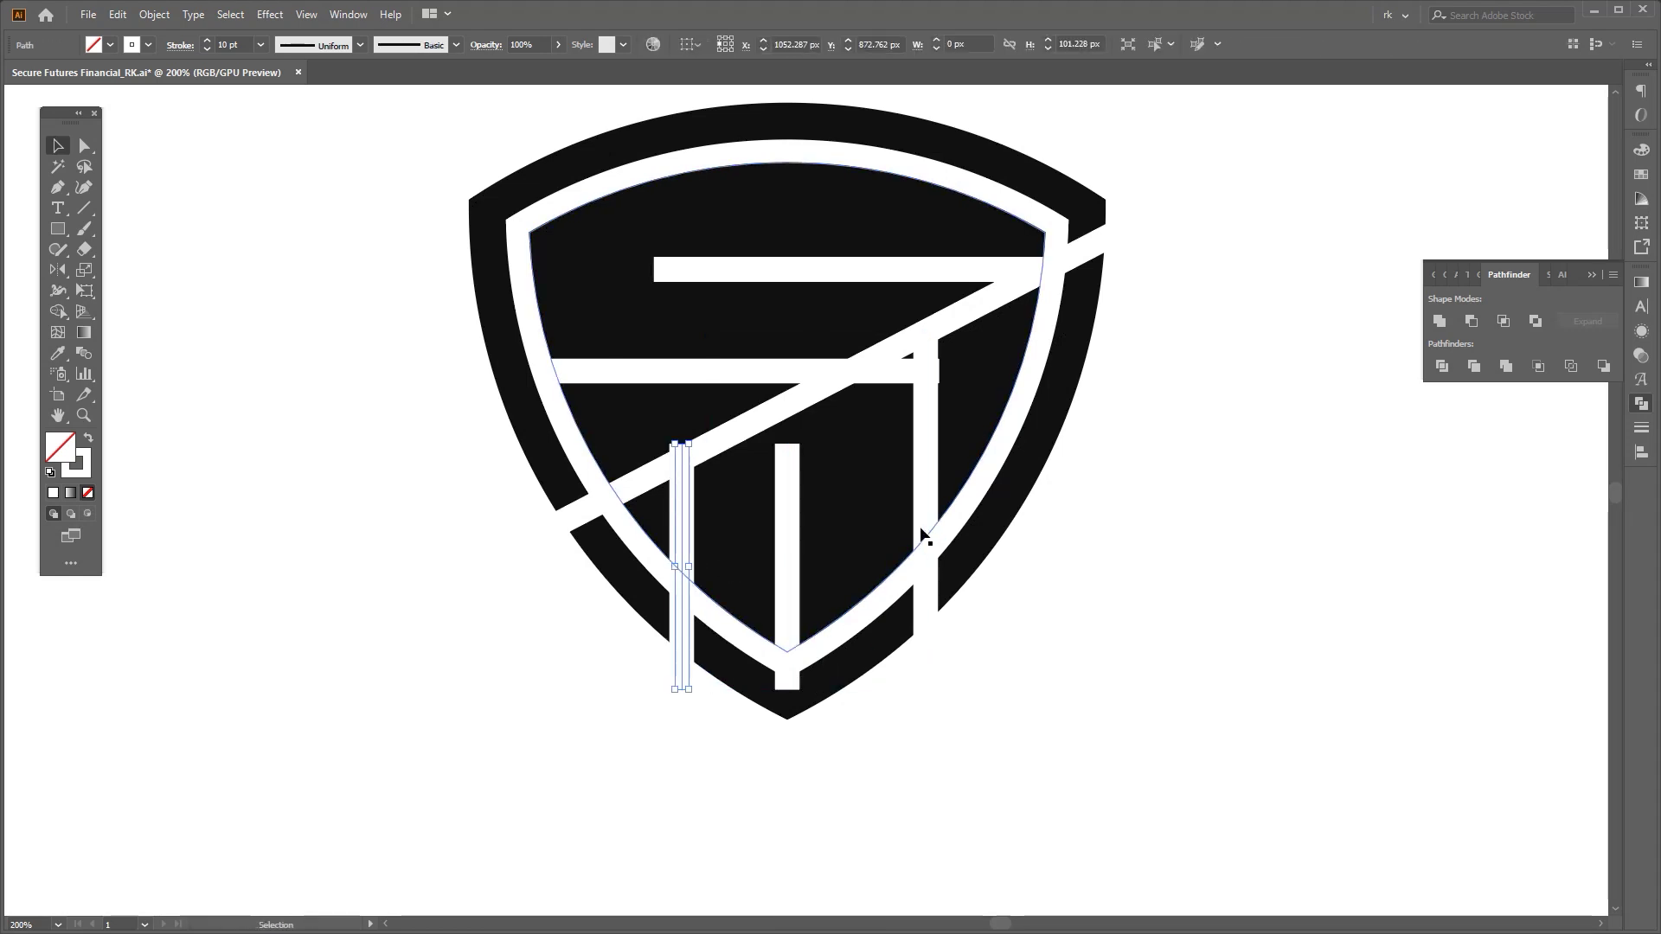
{"action": "left_click", "coordinate": [1095, 571]}
{"action": "key", "text": "space"}
{"action": "left_click_drag", "start_coordinate": [1094, 604], "coordinate": [1071, 608]}
{"action": "key", "text": "space"}
Snap the upper ends of the centre and leftmost vertical lines onto the diagonal line.
{"action": "key", "text": "a"}
{"action": "left_click_drag", "start_coordinate": [785, 451], "coordinate": [784, 415]}
{"action": "key", "text": "a"}
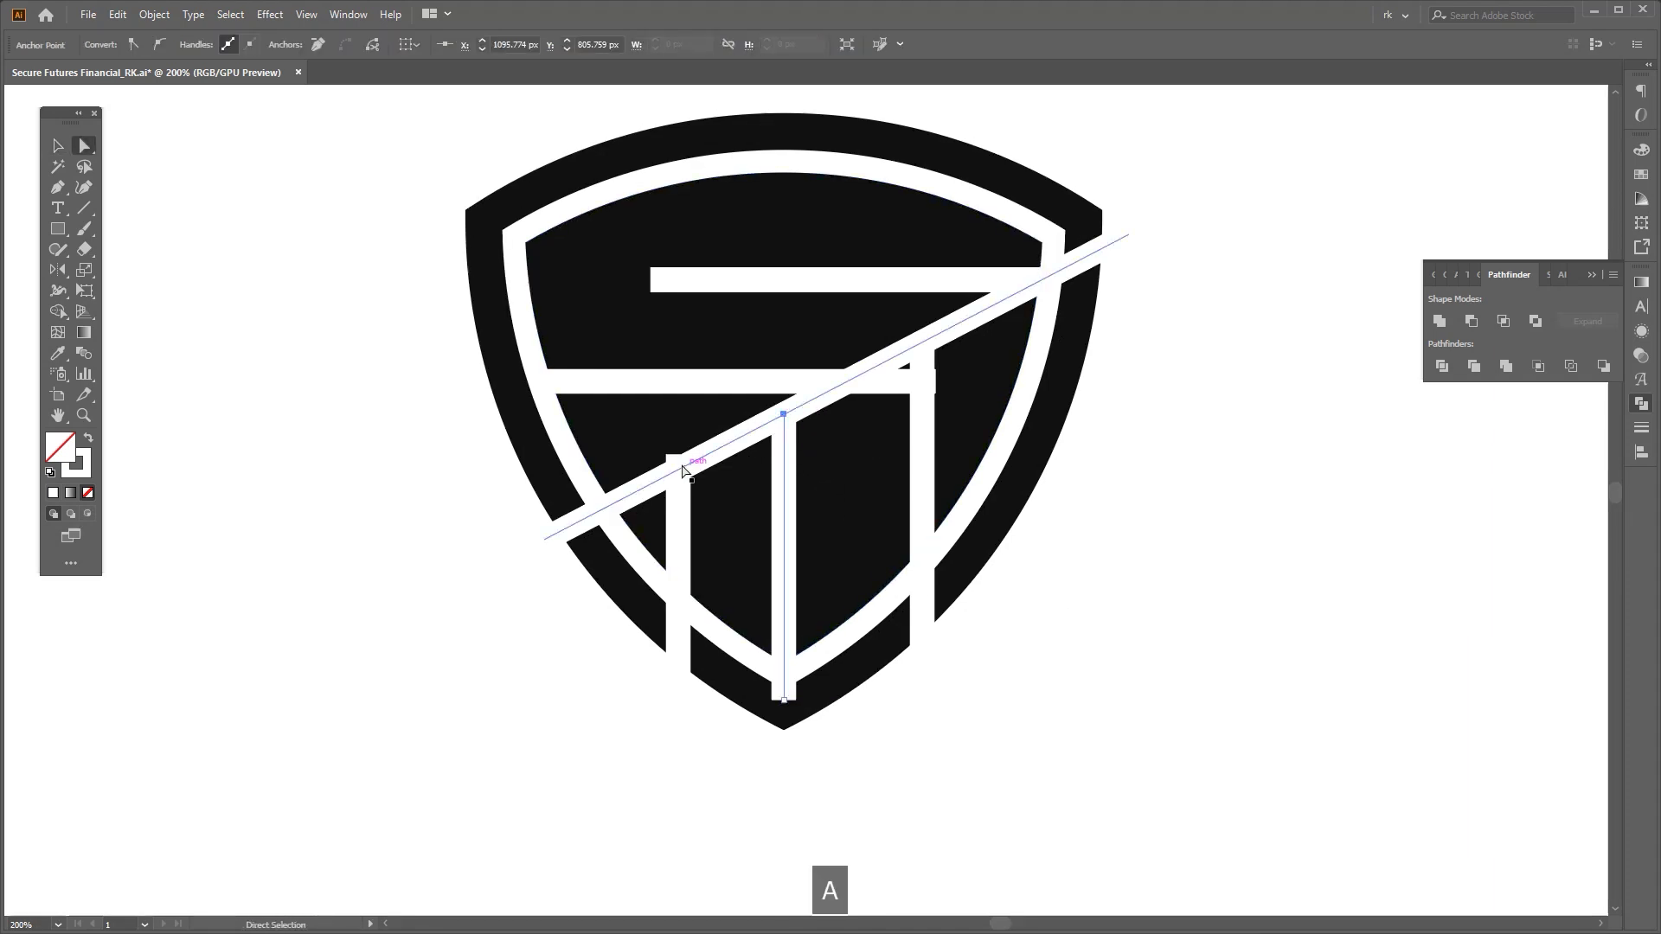
{"action": "left_click_drag", "start_coordinate": [678, 467], "coordinate": [677, 472]}
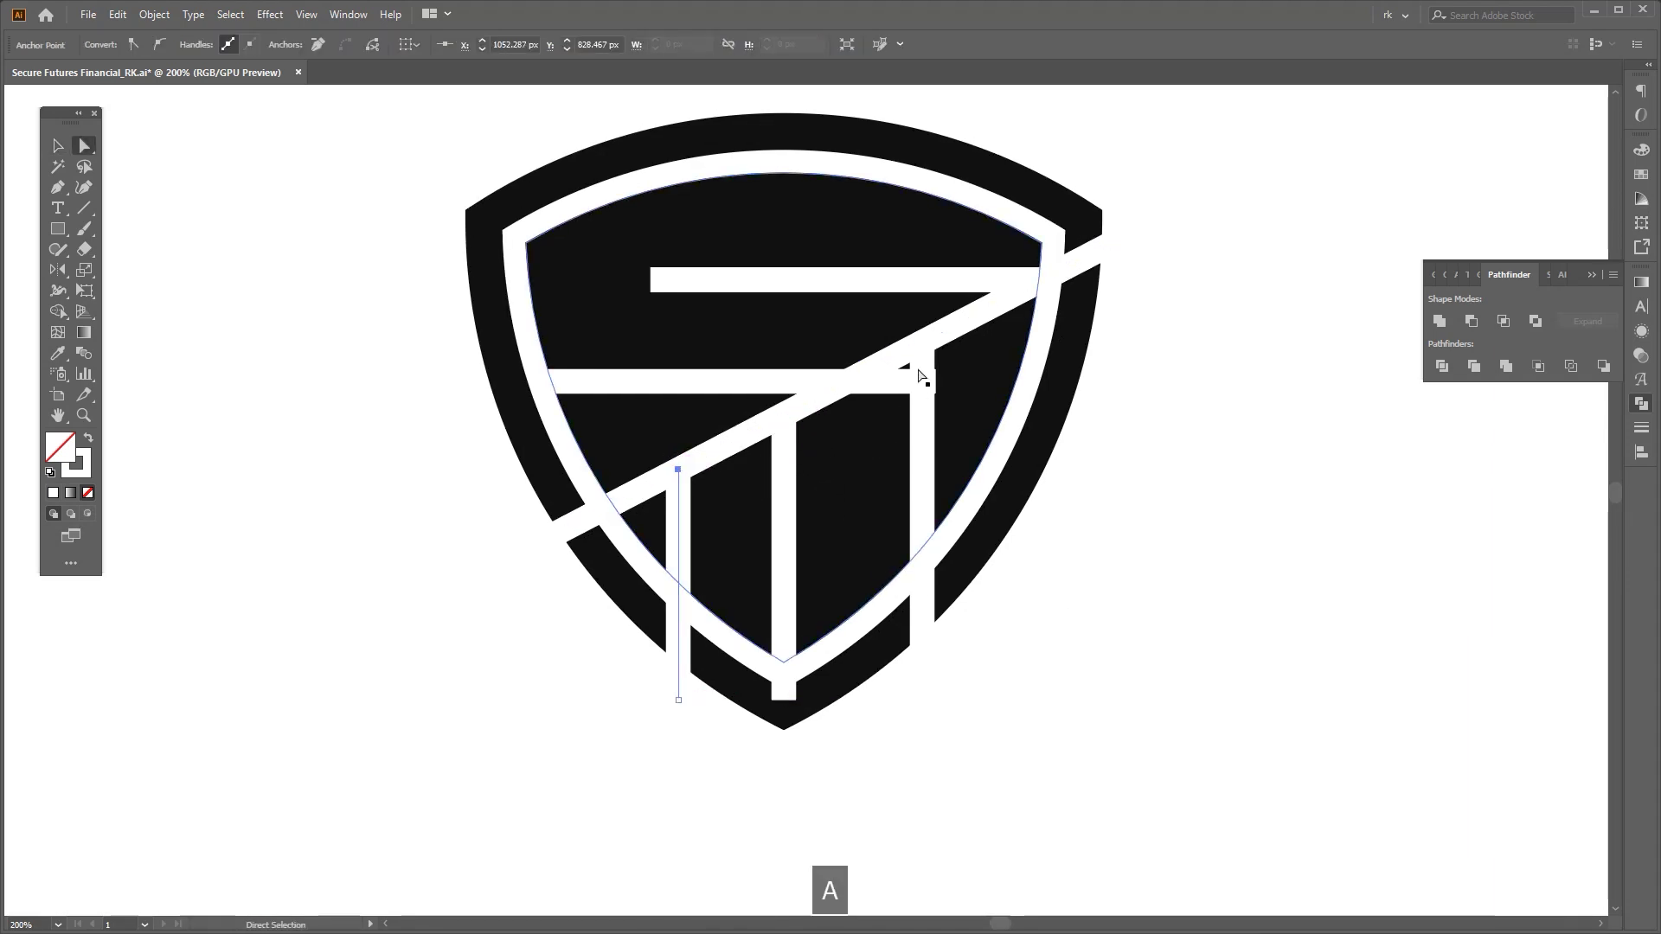
Shorten the lower horizontal line so its right end stops on the diagonal.
{"action": "left_click", "coordinate": [925, 383]}
{"action": "key", "text": "a"}
{"action": "left_click_drag", "start_coordinate": [935, 381], "coordinate": [846, 382]}
{"action": "left_click", "coordinate": [1122, 458]}
{"action": "scroll", "coordinate": [1136, 474], "scroll_direction": "down", "scroll_amount": 1}
{"action": "key", "text": "v"}
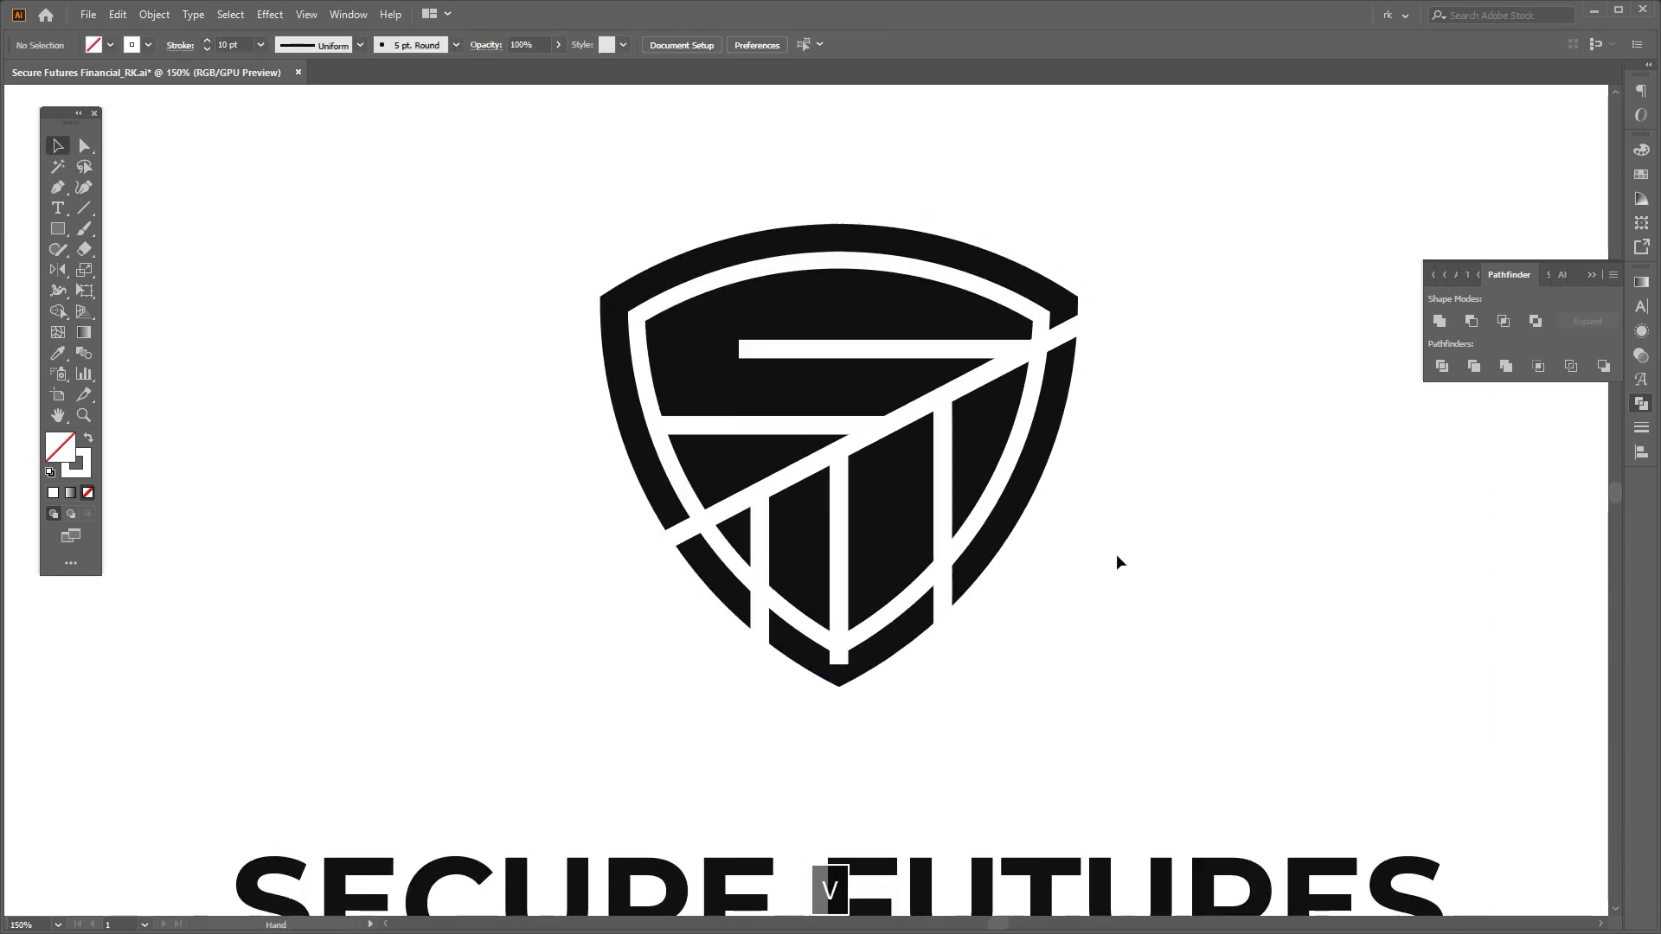
Try to narrow the outer and inner shield shapes symmetrically until the outer path is about 235 px wide.
{"action": "left_click_drag", "start_coordinate": [1114, 554], "coordinate": [1095, 551]}
{"action": "left_click_drag", "start_coordinate": [1061, 437], "coordinate": [989, 409]}
{"action": "scroll", "coordinate": [1027, 417], "scroll_direction": "up", "scroll_amount": 1}
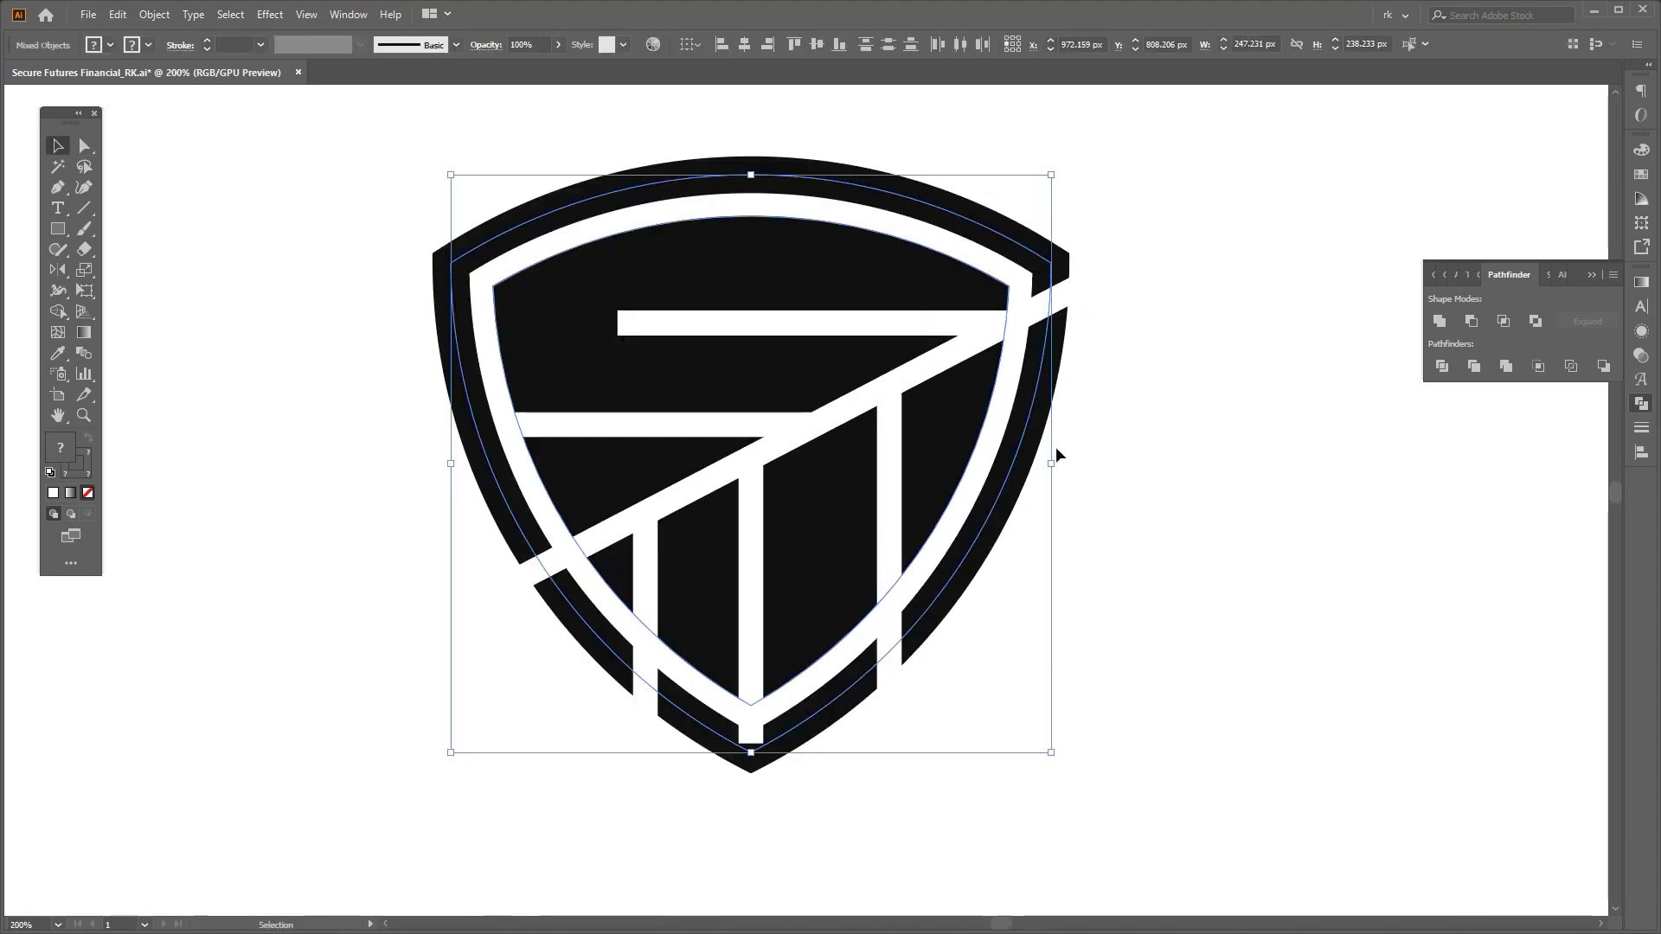
{"action": "left_click_drag", "start_coordinate": [1053, 461], "coordinate": [1038, 450]}
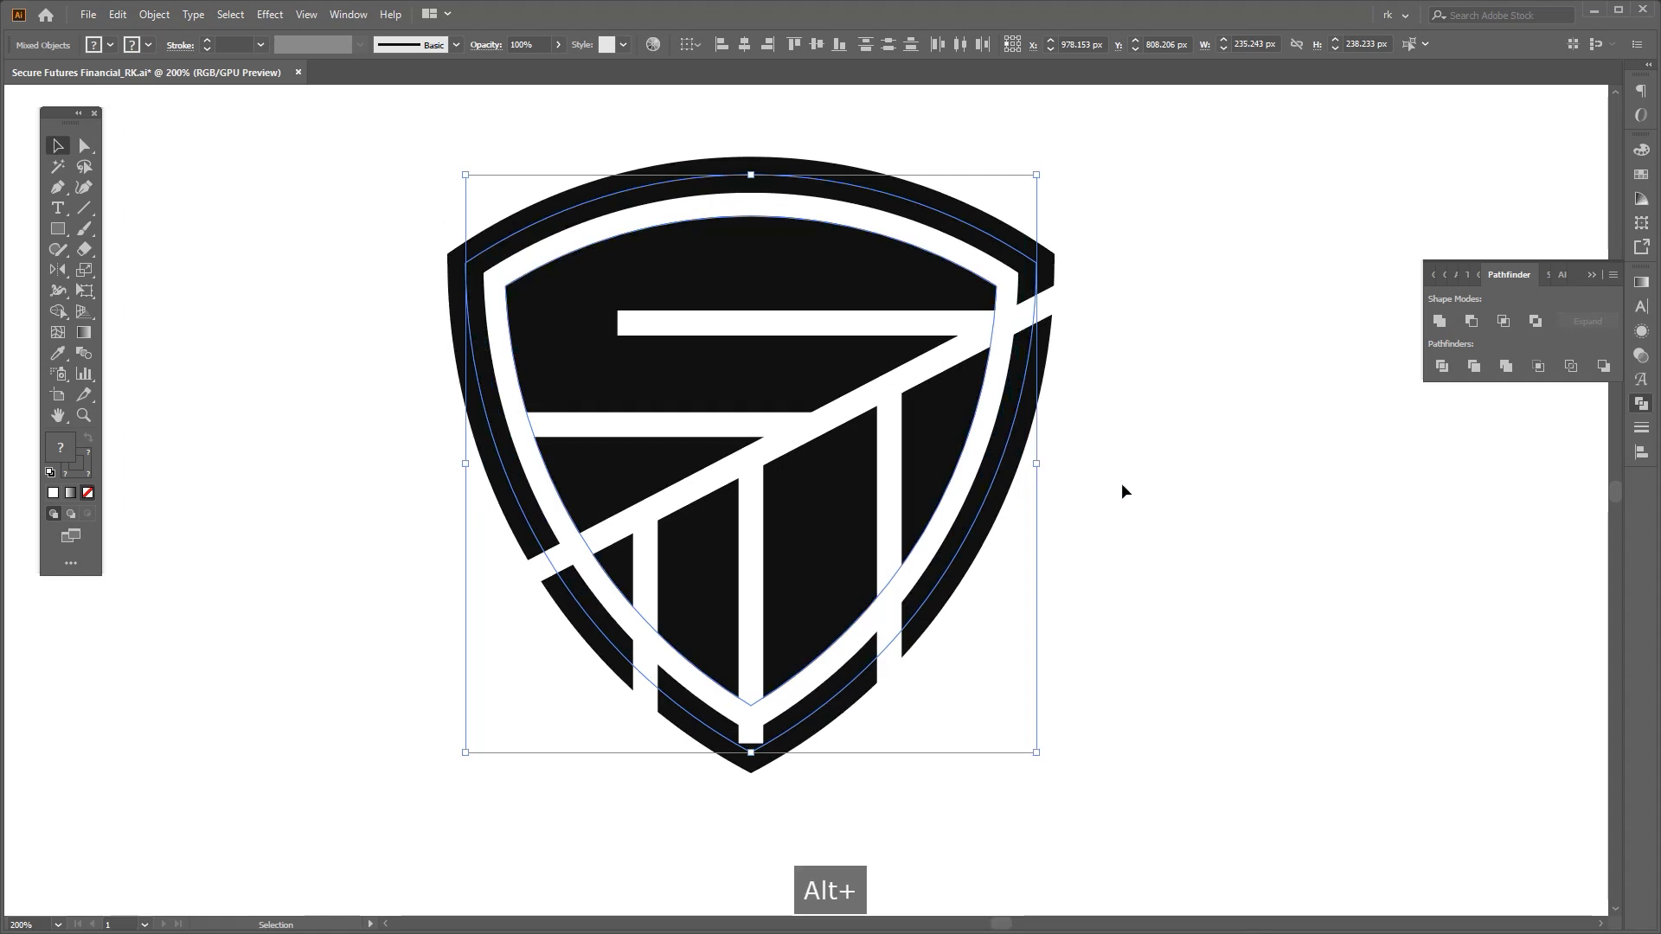
{"action": "left_click", "coordinate": [1121, 484]}
{"action": "scroll", "coordinate": [1121, 486], "scroll_direction": "down", "scroll_amount": 3}
{"action": "left_click_drag", "start_coordinate": [1122, 500], "coordinate": [1108, 504]}
{"action": "scroll", "coordinate": [1073, 491], "scroll_direction": "up", "scroll_amount": 4}
{"action": "key", "text": "ctrl+z"}
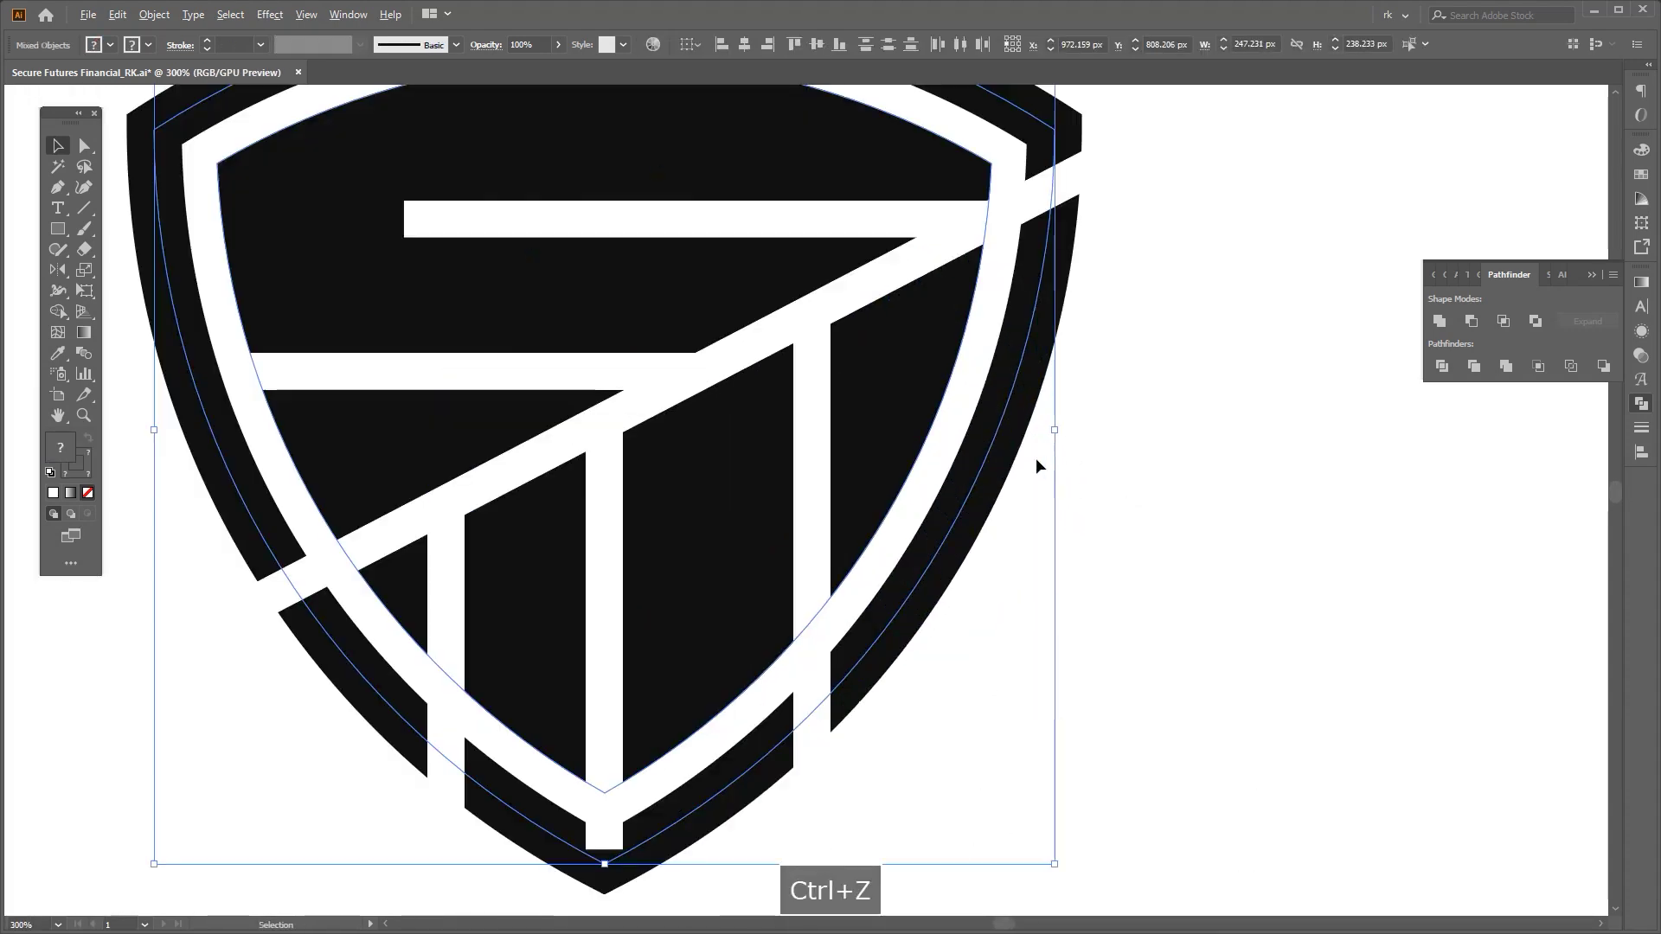
Narrow the outer and inner shield shapes symmetrically until the outer path is about 241 px wide.
{"action": "scroll", "coordinate": [1114, 482], "scroll_direction": "down", "scroll_amount": 2}
{"action": "left_click_drag", "start_coordinate": [1086, 459], "coordinate": [1081, 458]}
{"action": "left_click", "coordinate": [1139, 480]}
{"action": "scroll", "coordinate": [996, 525], "scroll_direction": "up", "scroll_amount": 1}
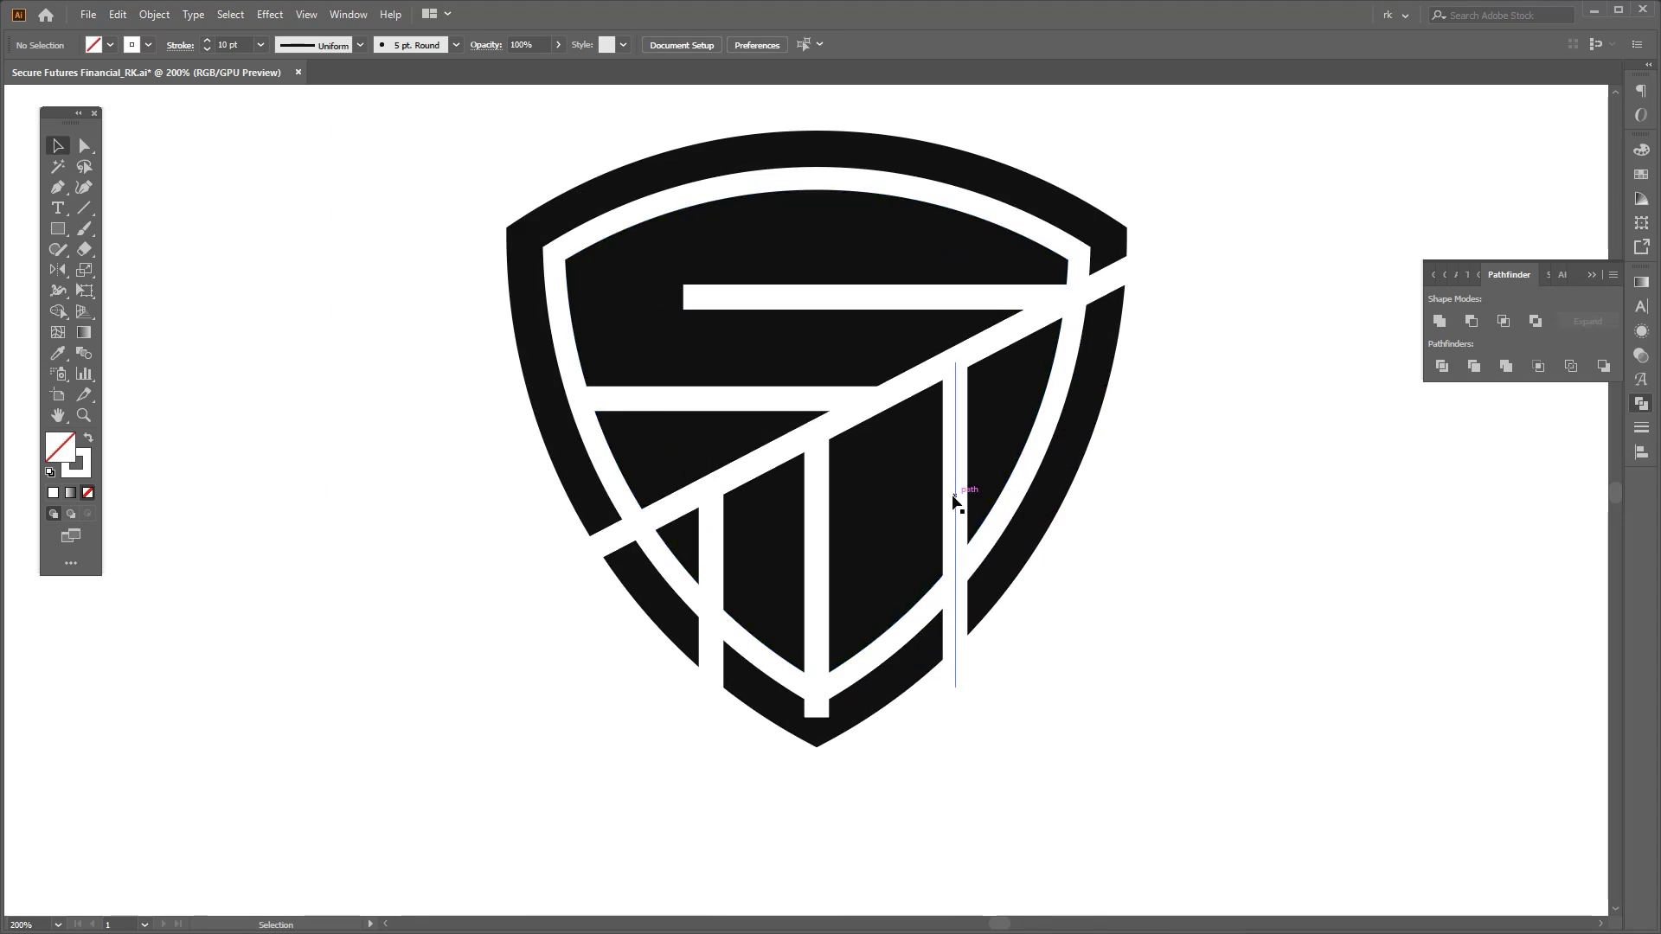
Convert the strokes of all white dividing lines inside the shield into filled shapes.
{"action": "key", "text": "ctrl+shift+0"}
{"action": "left_click_drag", "start_coordinate": [936, 511], "coordinate": [683, 372]}
{"action": "key", "text": "space"}
{"action": "scroll", "coordinate": [915, 476], "scroll_direction": "up", "scroll_amount": 1}
{"action": "key", "text": "v"}
{"action": "left_click_drag", "start_coordinate": [767, 212], "coordinate": [749, 344]}
{"action": "key", "text": "F4"}
{"action": "key", "text": "Return"}
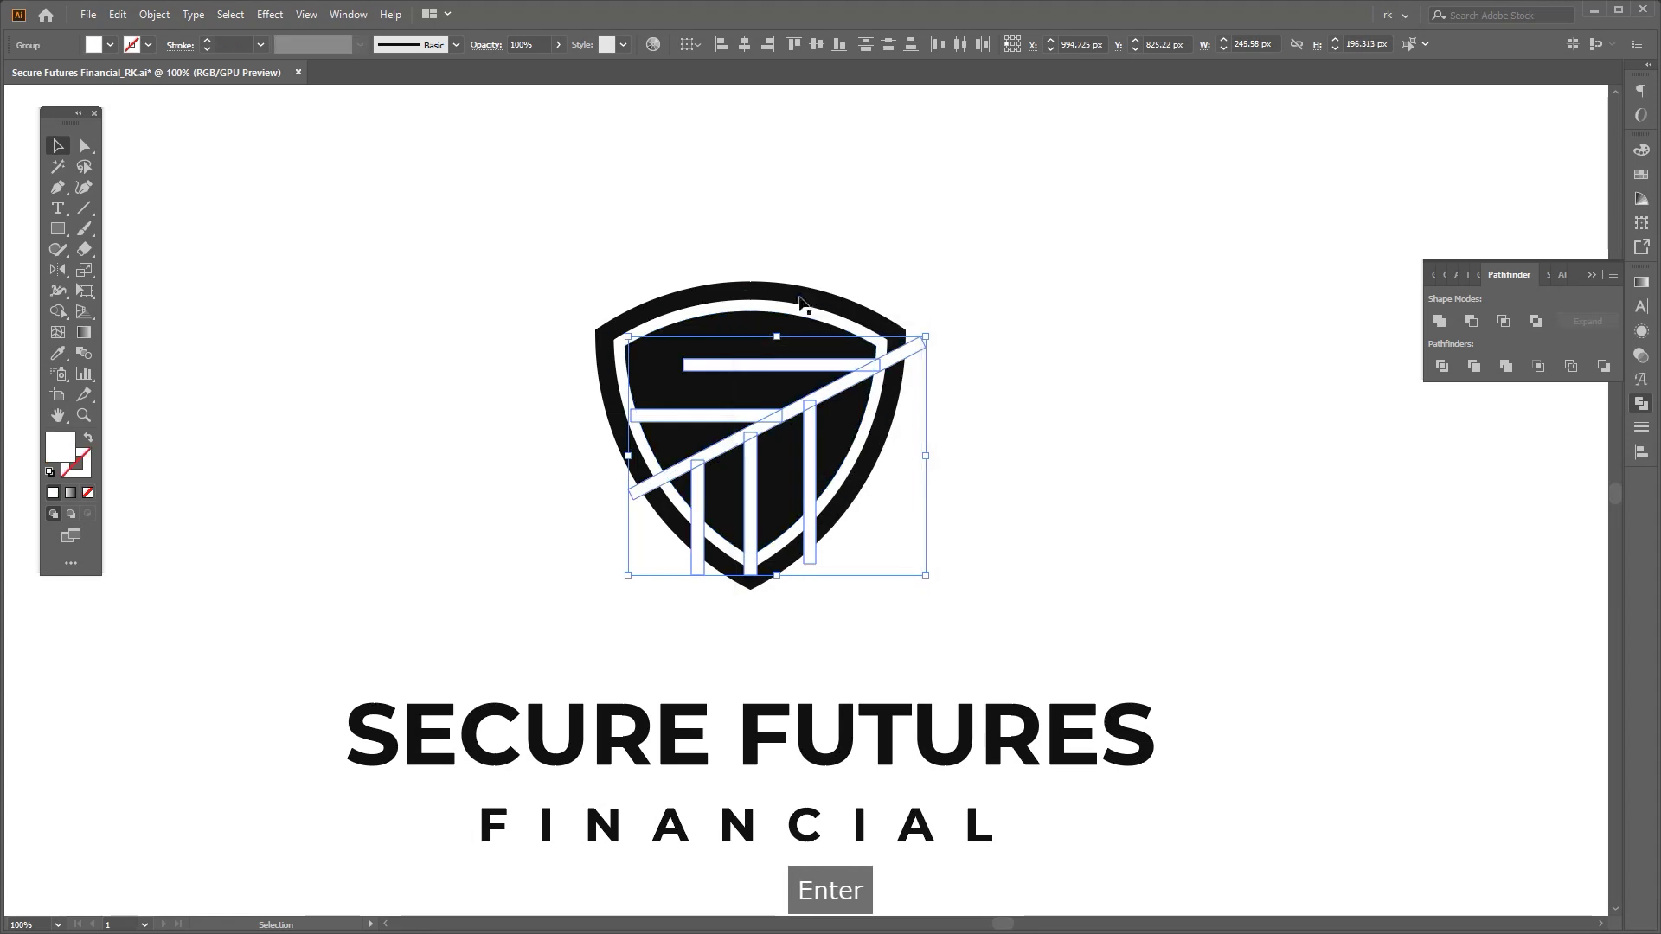
Try to convert the outer shield's black stroke into a filled shape.
{"action": "left_click", "coordinate": [802, 300]}
{"action": "key", "text": "F4"}
{"action": "key", "text": "Return"}
{"action": "key", "text": "space"}
{"action": "left_click_drag", "start_coordinate": [1006, 419], "coordinate": [1005, 400]}
{"action": "key", "text": "v"}
{"action": "left_click", "coordinate": [963, 444]}
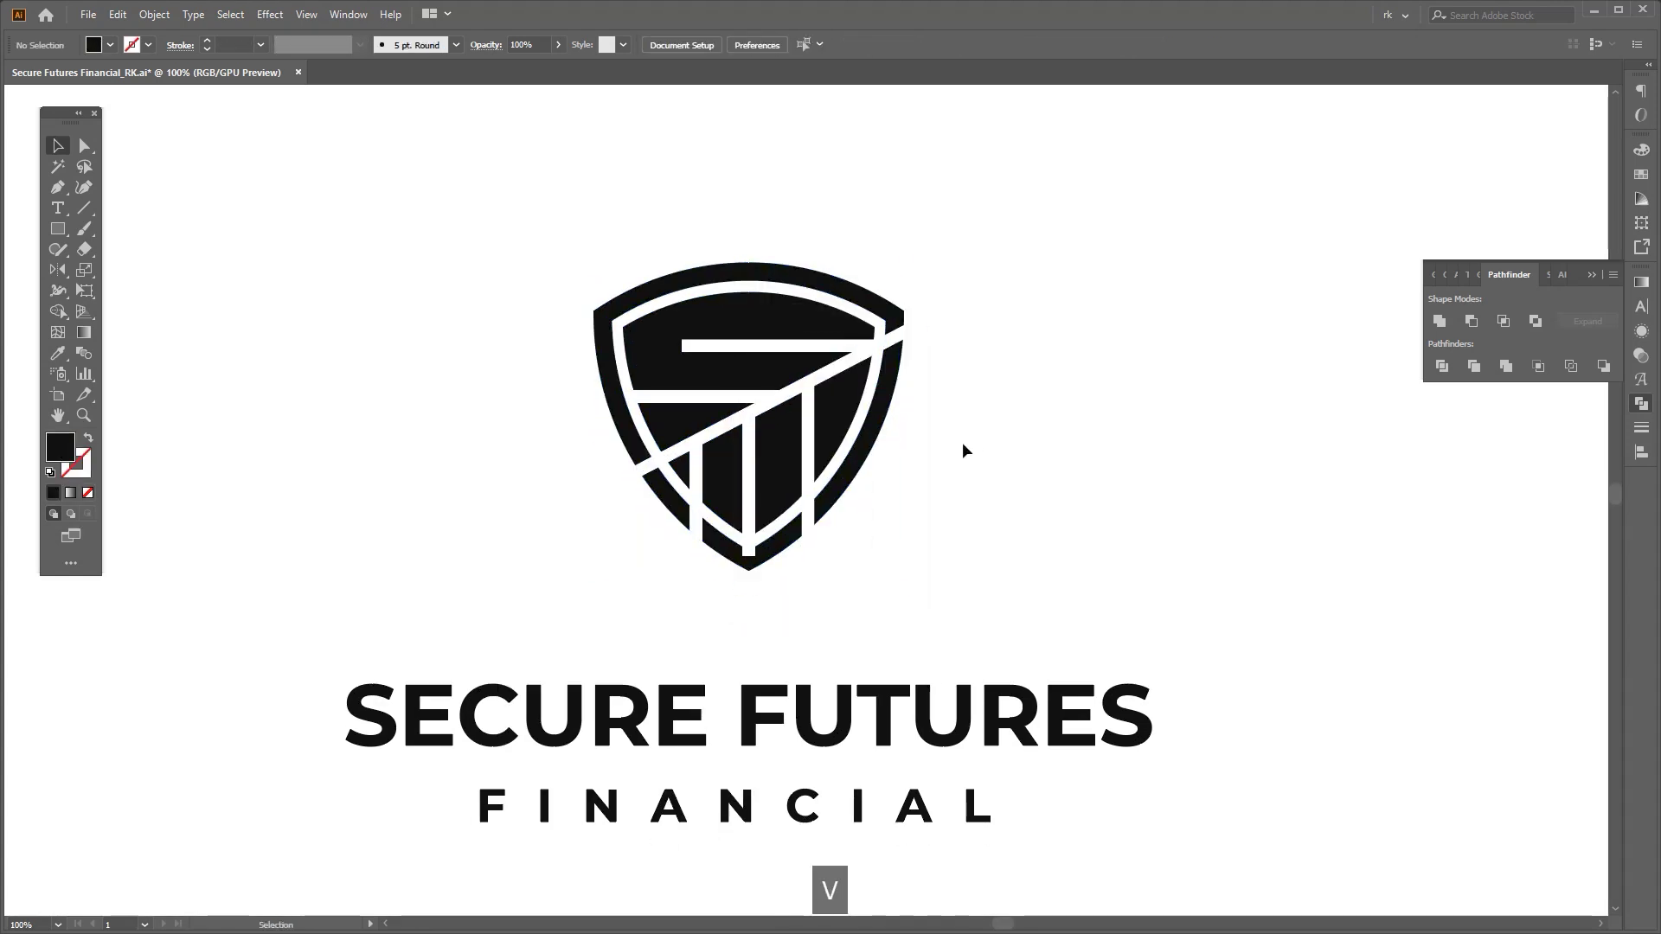
{"action": "key", "text": "ctrl+z"}
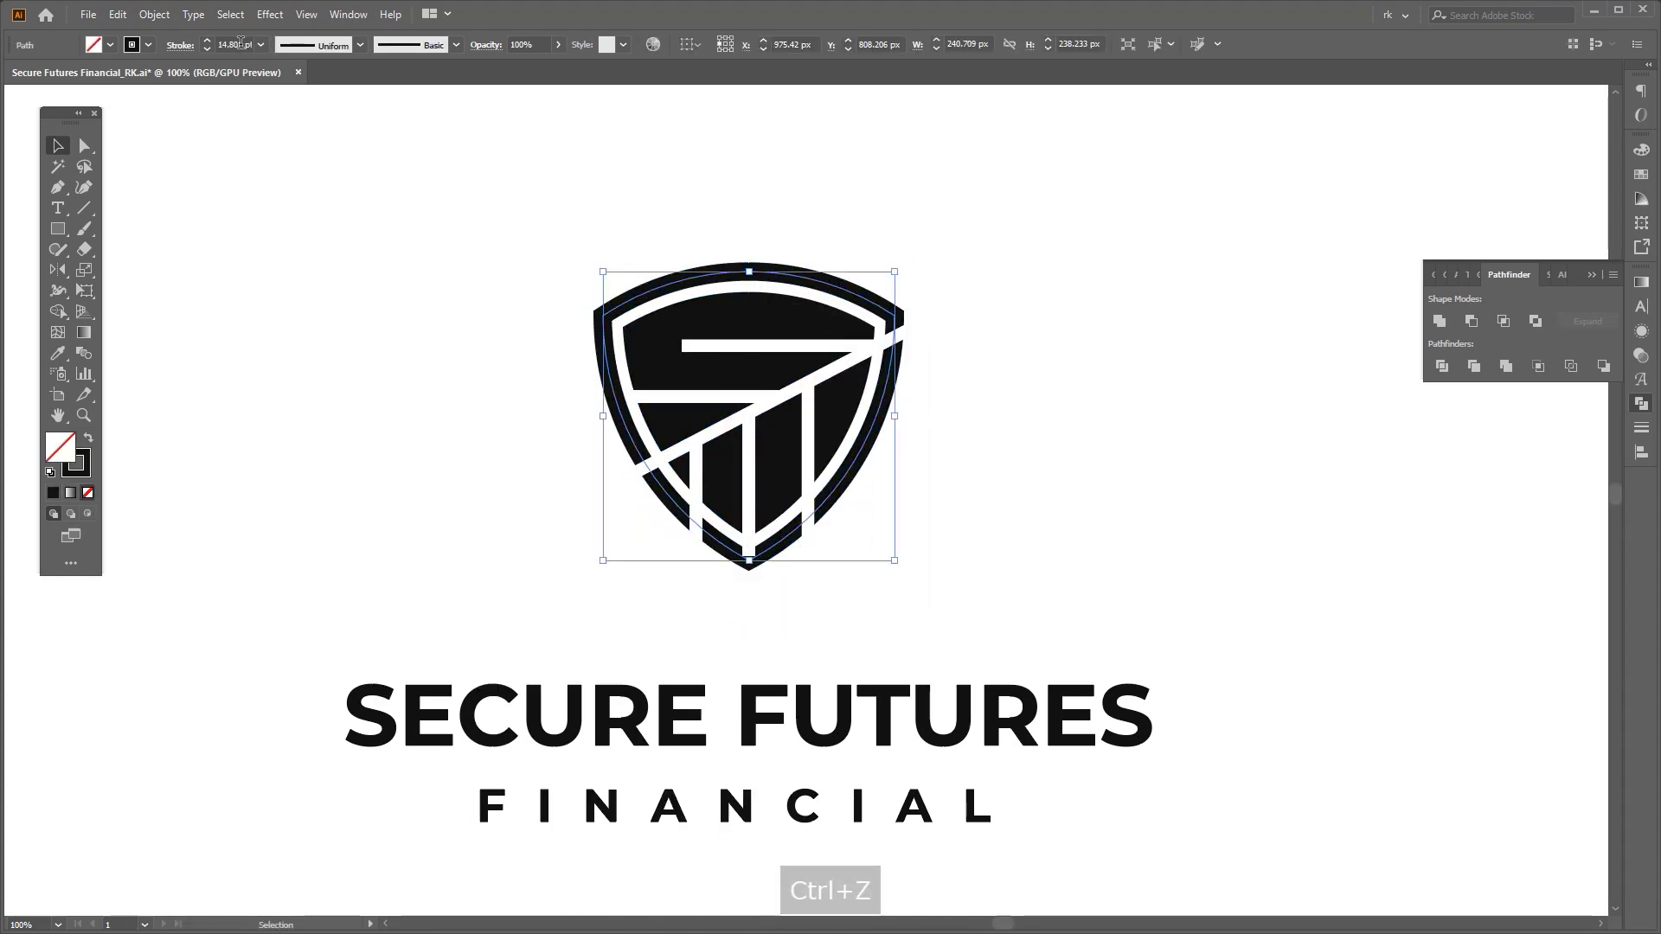
Slightly reduce the outer shield's stroke weight and convert the stroke into a filled shape.
{"action": "scroll", "coordinate": [240, 39], "scroll_direction": "down", "scroll_amount": 1}
{"action": "key", "text": "ctrl+alt+shift+e"}
{"action": "key", "text": "Return"}
{"action": "left_click_drag", "start_coordinate": [958, 453], "coordinate": [1002, 496]}
{"action": "key", "text": "v"}
{"action": "left_click", "coordinate": [963, 475]}
Use Shape Builder on the lower horizontal bar and the diagonal to cut the bar's overlapping end along the diagonal.
{"action": "scroll", "coordinate": [929, 450], "scroll_direction": "up", "scroll_amount": 2}
{"action": "key", "text": "space"}
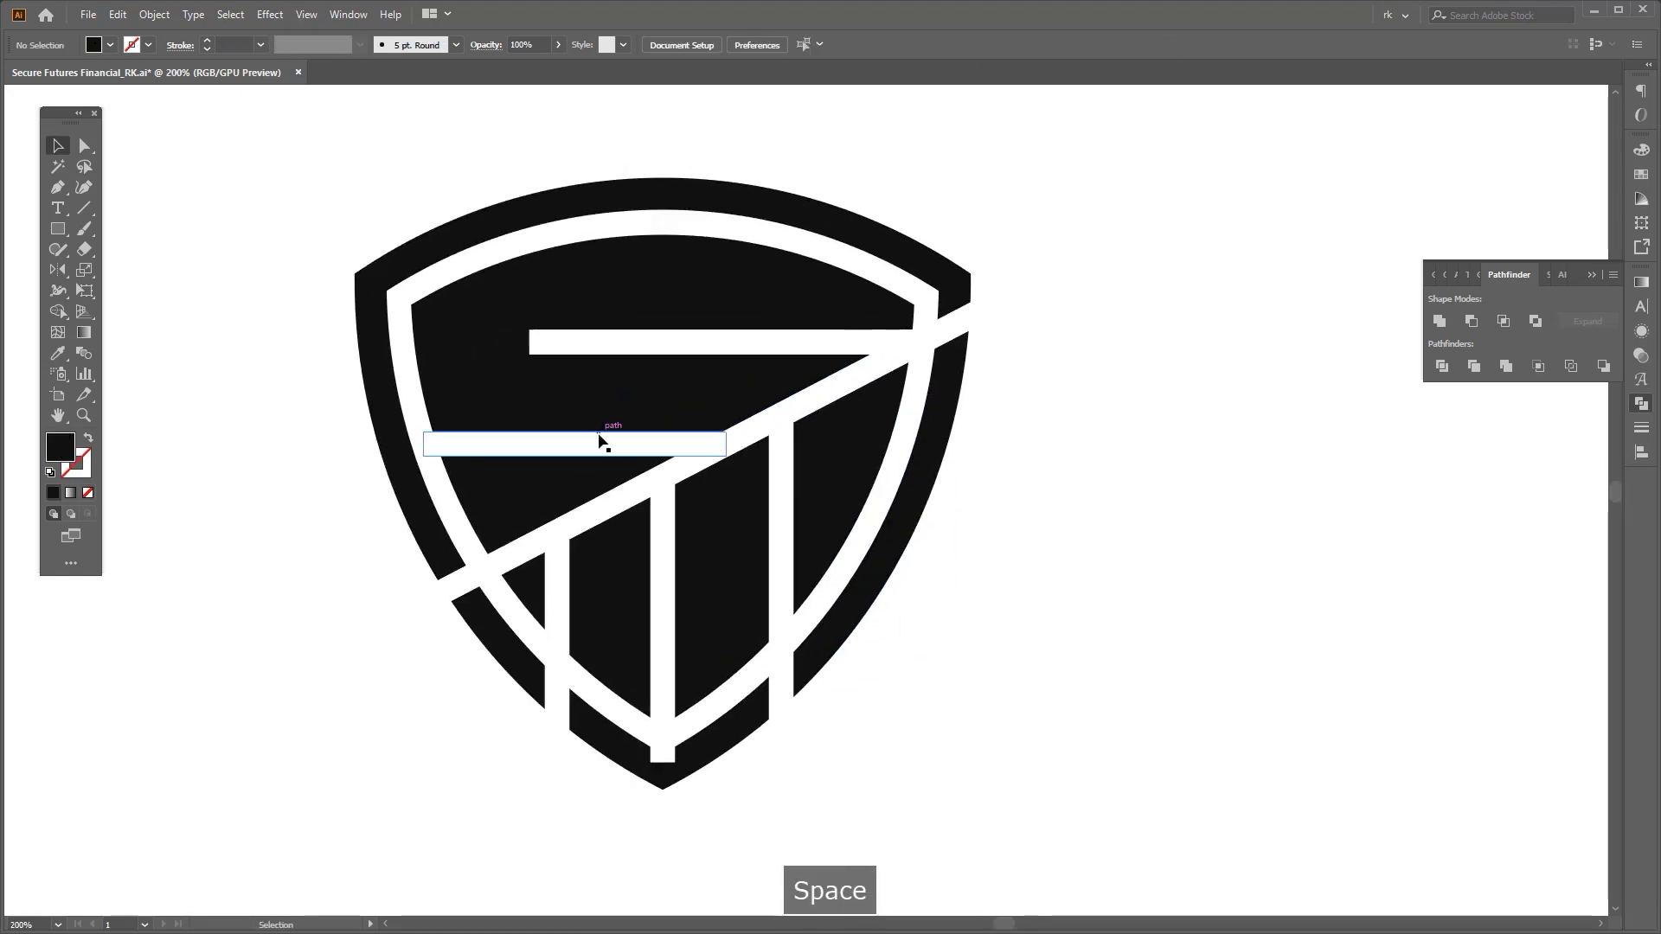
{"action": "key", "text": "a"}
{"action": "left_click", "coordinate": [621, 444]}
{"action": "scroll", "coordinate": [738, 435], "scroll_direction": "up", "scroll_amount": 2}
{"action": "left_click", "coordinate": [750, 434], "text": "shift"}
{"action": "key", "text": "shift+m"}
{"action": "left_click_drag", "start_coordinate": [702, 458], "coordinate": [601, 509]}
{"action": "key", "text": "a"}
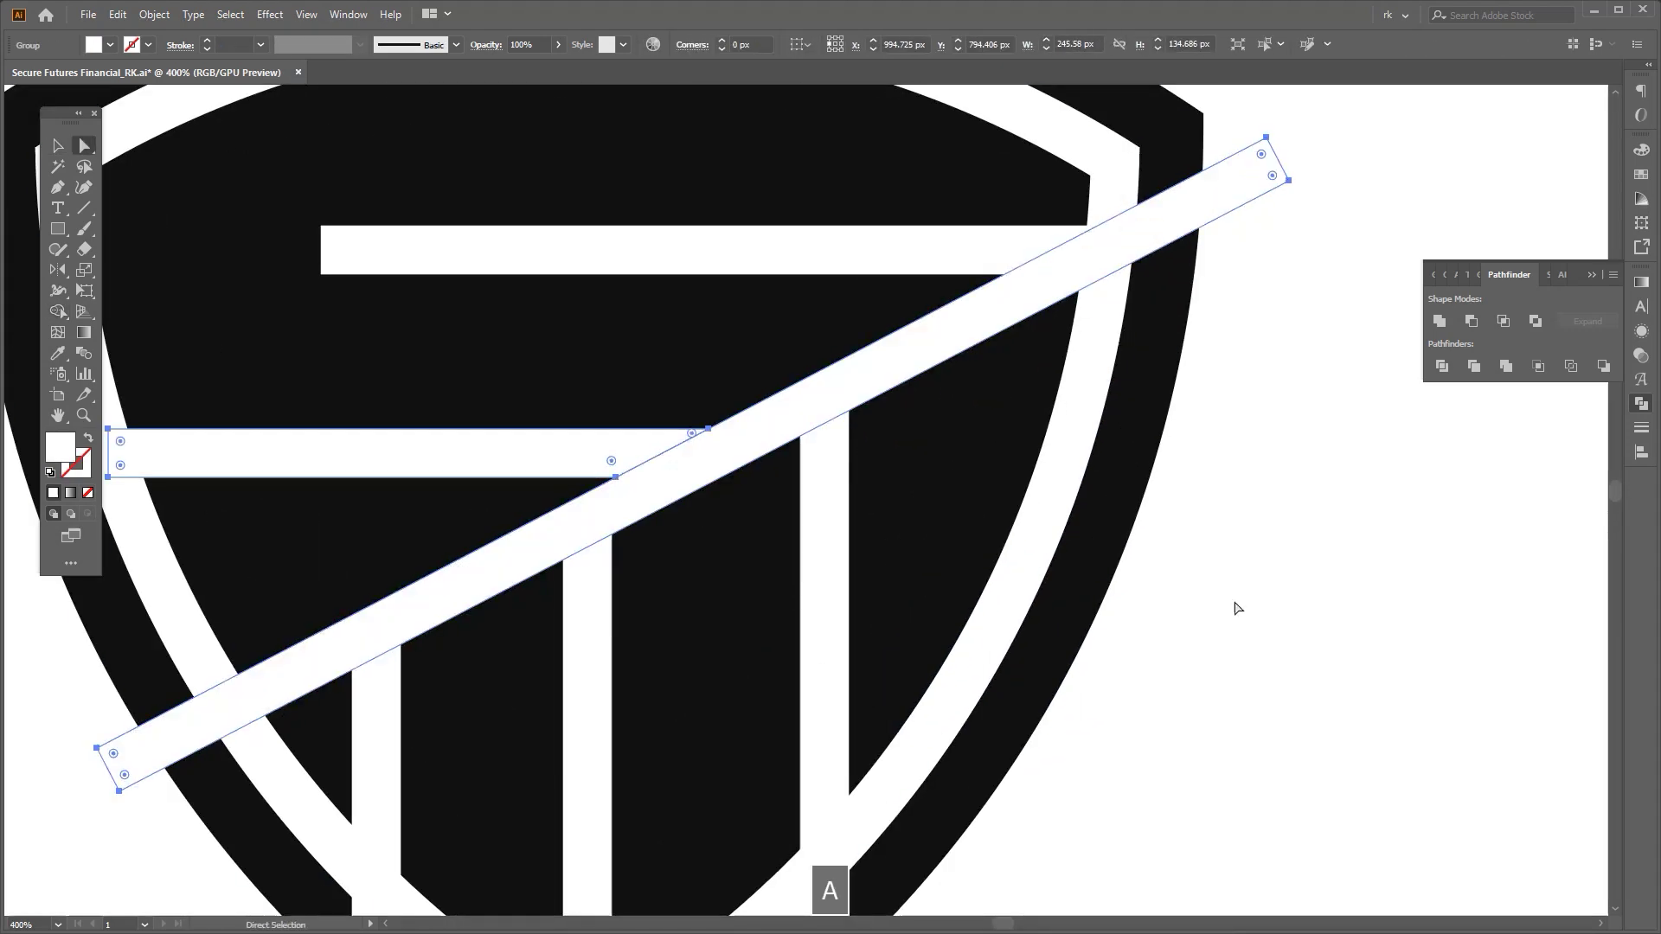
Move the lower horizontal bar left to open a gap between its angled end and the diagonal.
{"action": "left_click_drag", "start_coordinate": [573, 446], "coordinate": [841, 422]}
{"action": "left_click", "coordinate": [1194, 507]}
{"action": "key", "text": "space"}
{"action": "key", "text": "a"}
{"action": "scroll", "coordinate": [846, 432], "scroll_direction": "down", "scroll_amount": 4}
{"action": "left_click_drag", "start_coordinate": [1188, 547], "coordinate": [1004, 590]}
{"action": "key", "text": "v"}
{"action": "left_click", "coordinate": [1124, 576]}
{"action": "scroll", "coordinate": [1000, 564], "scroll_direction": "up", "scroll_amount": 1}
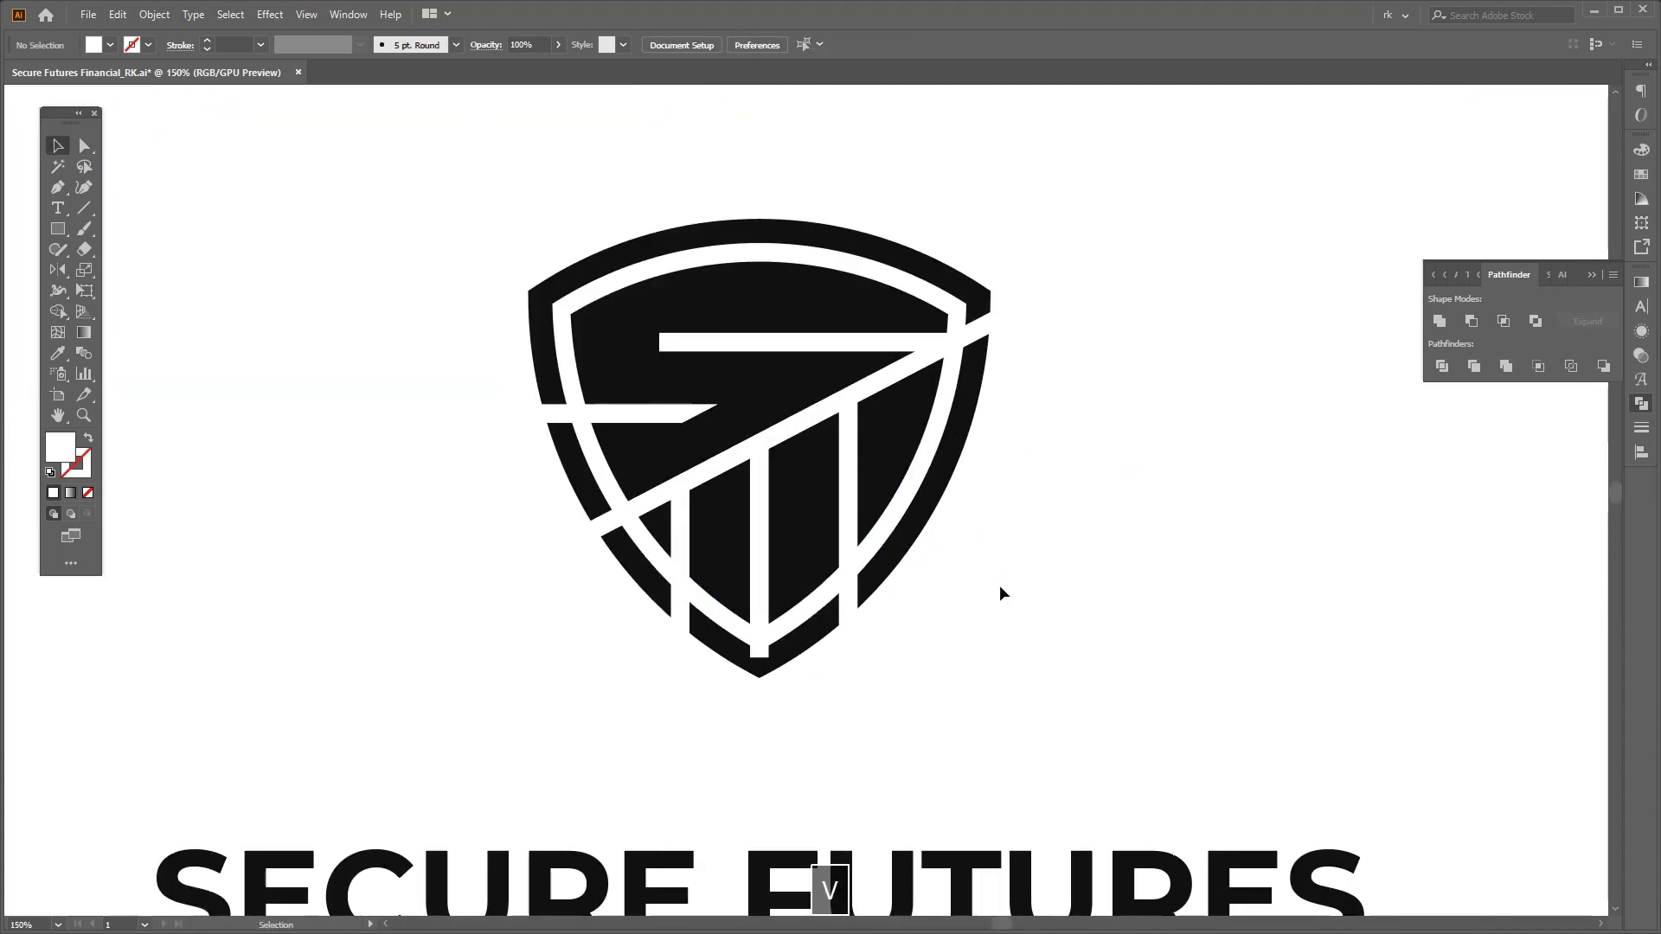